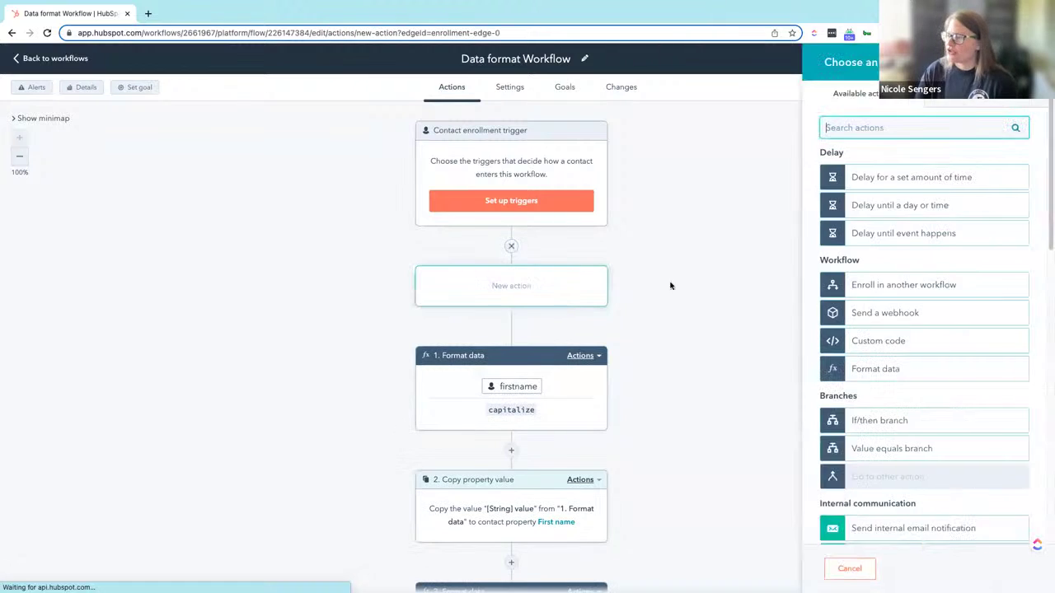
Add a Format data action directly below the enrollment trigger, with the contact's First name as the property to format.
click(904, 368)
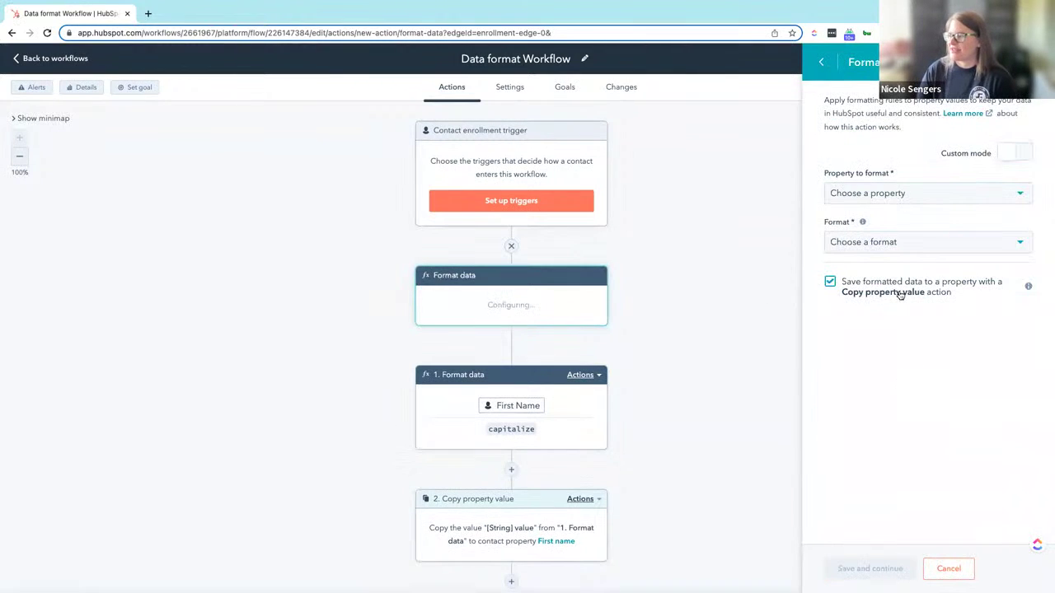
click(902, 194)
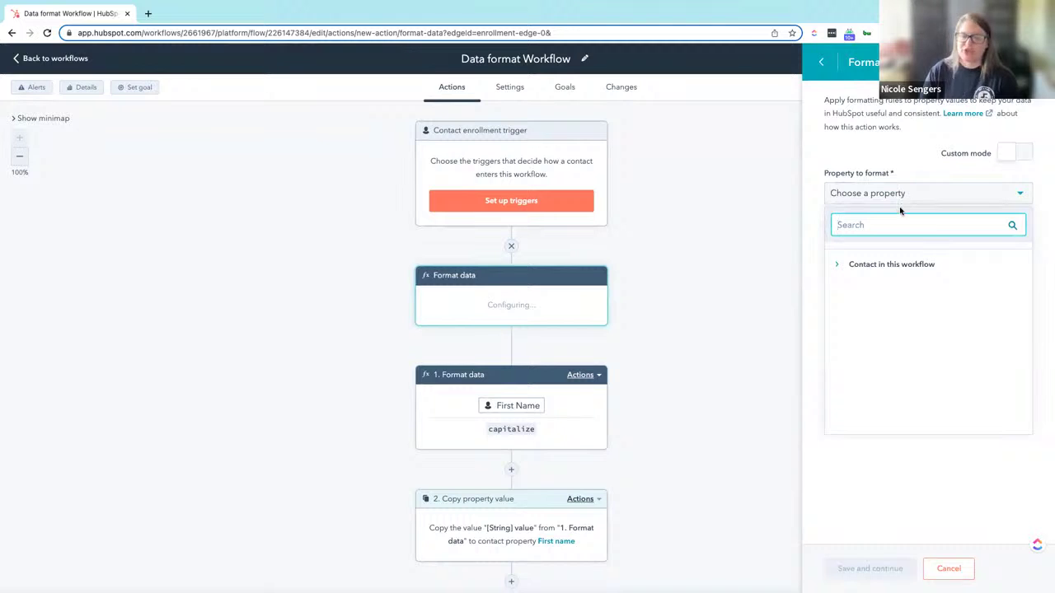
text(first)
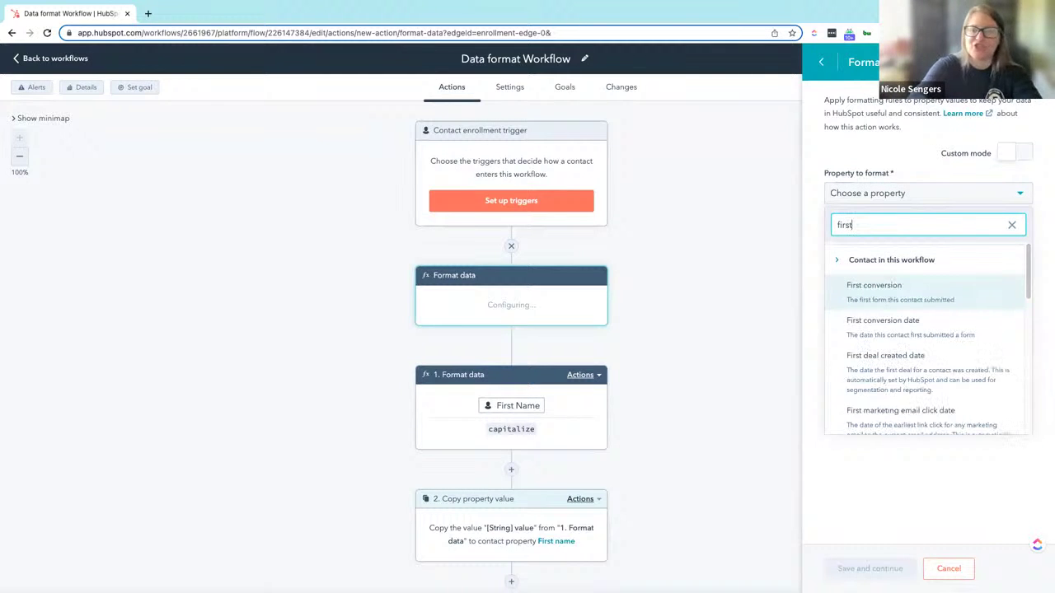
text( name)
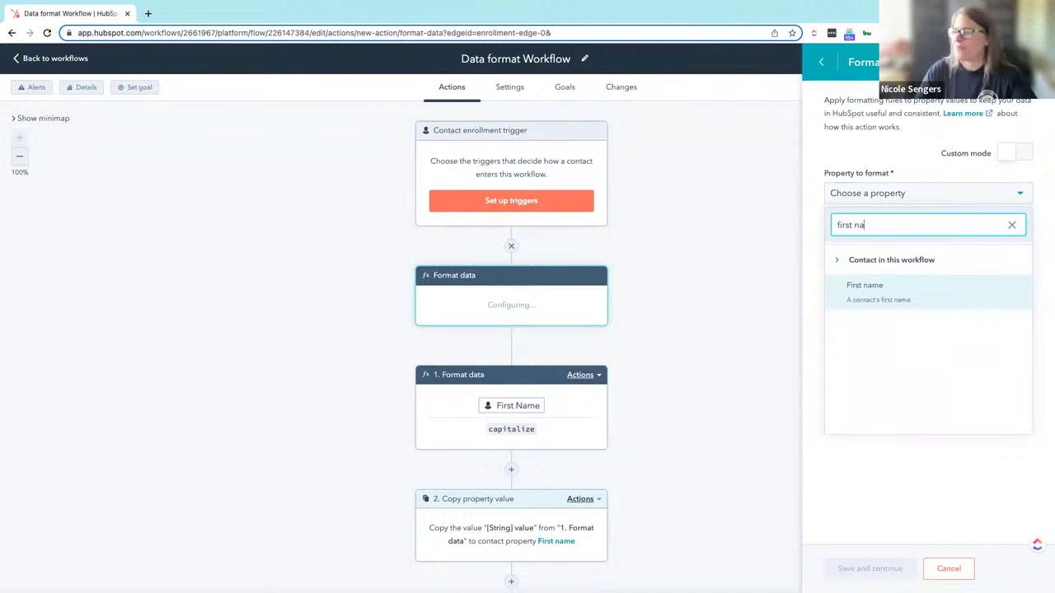
click(919, 292)
Set the format to Change to title case and save it together with the action copying the result to the contact's First name.
click(860, 247)
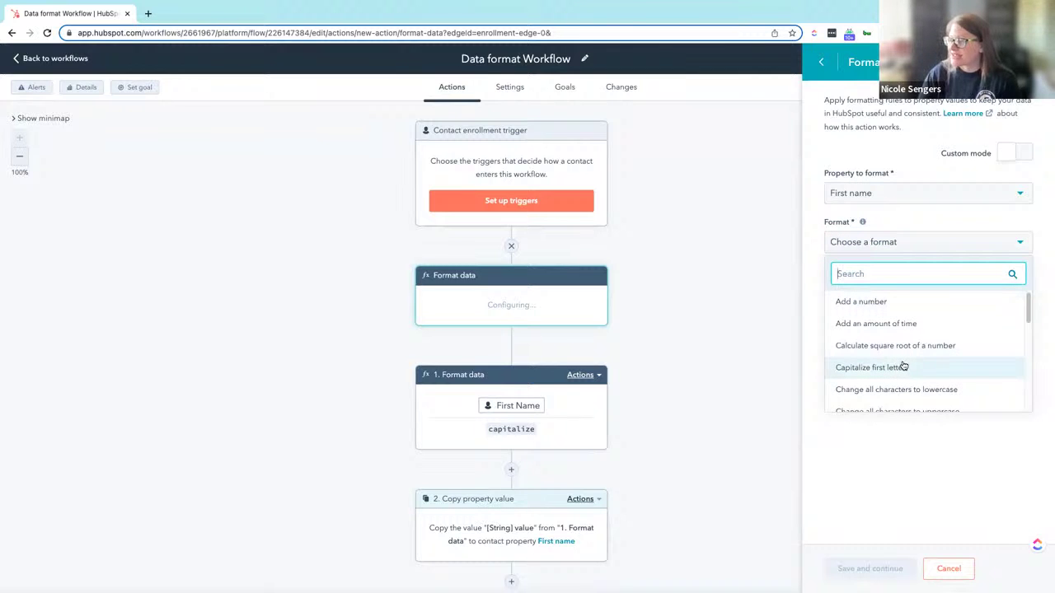
scroll(906, 370, down, 2)
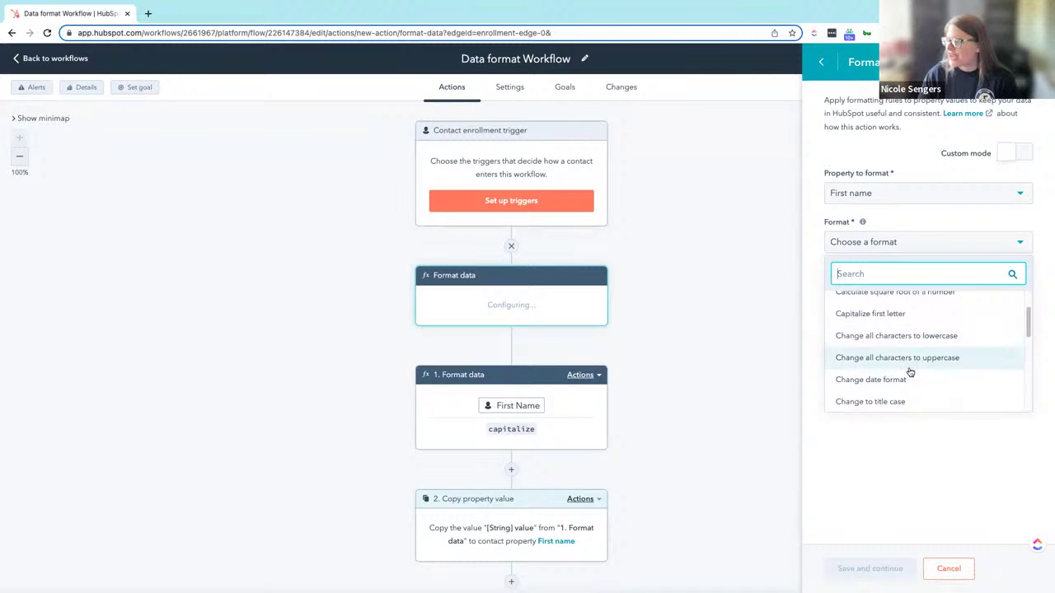
scroll(909, 372, down, 2)
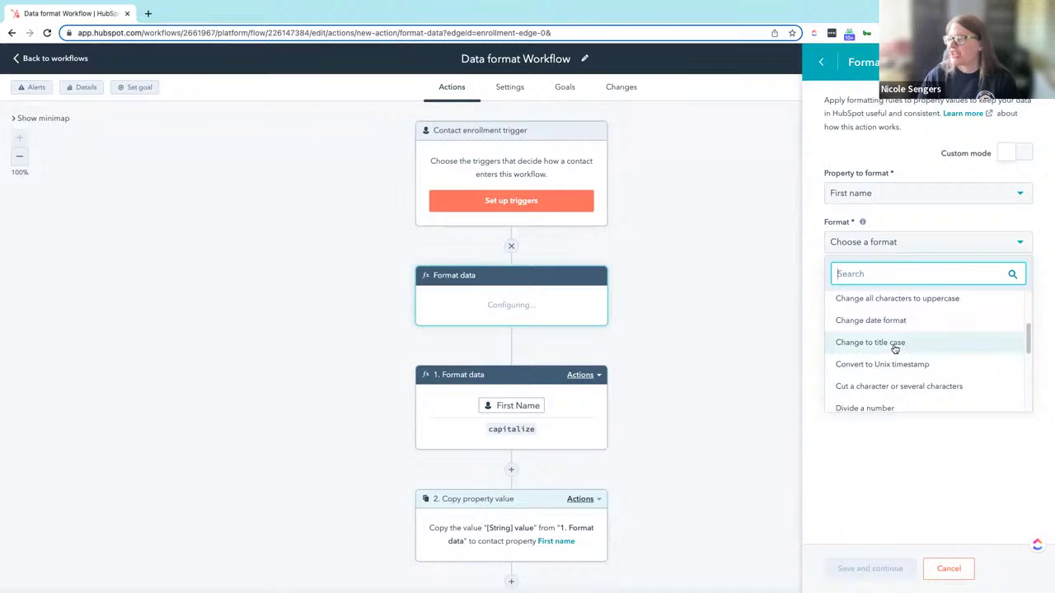
click(894, 344)
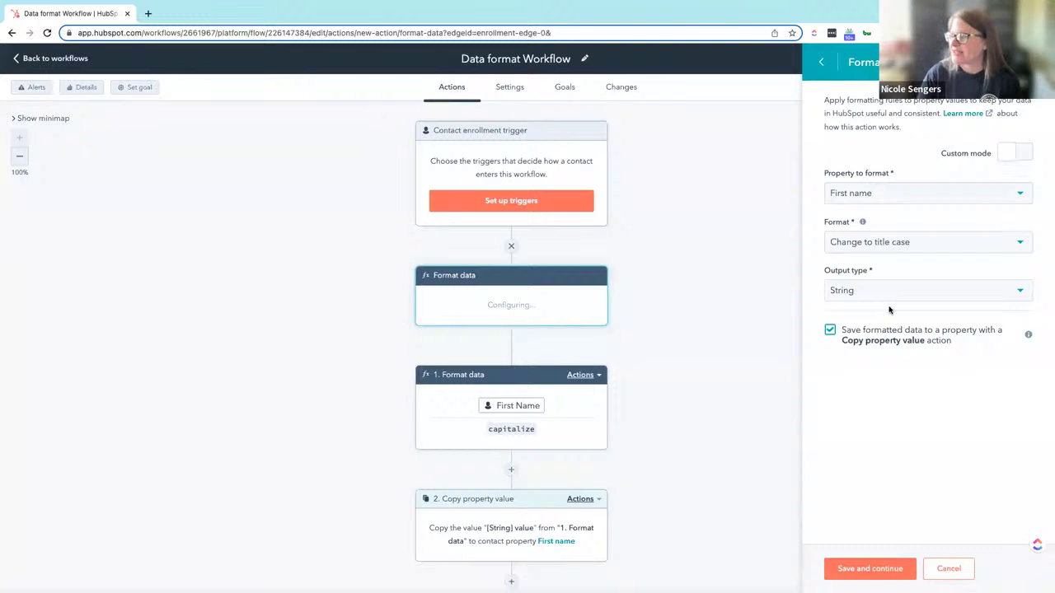
click(872, 572)
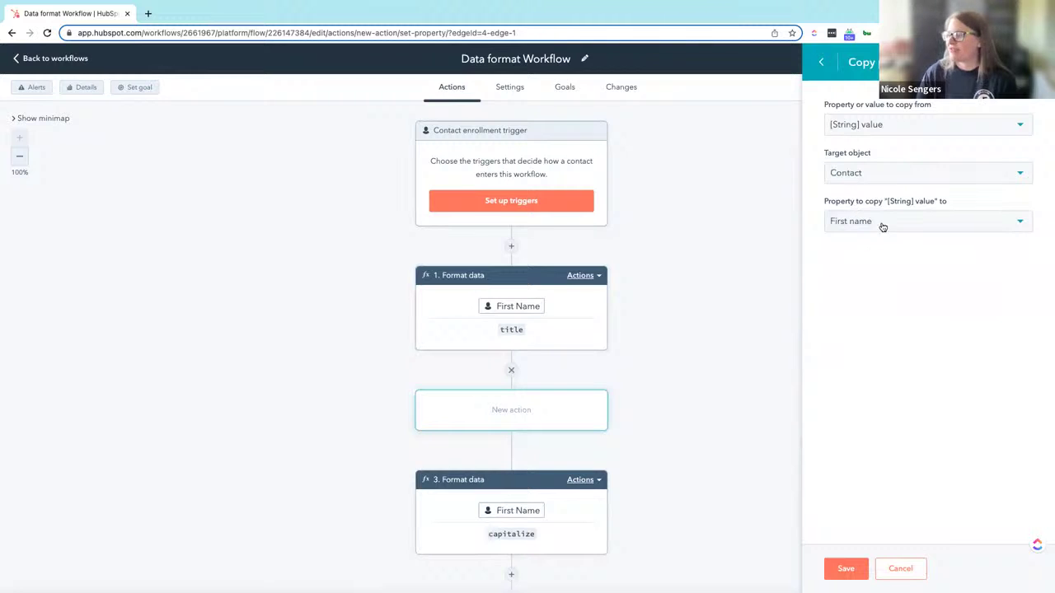
click(846, 568)
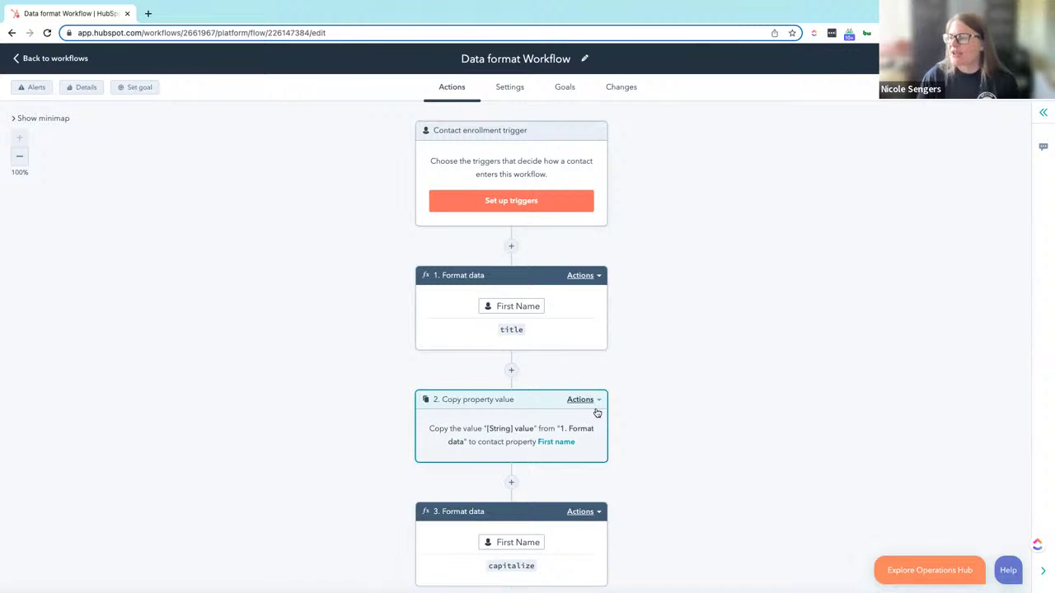
Insert another Format data action between the title-case action and its Copy property value action, and review the available formats.
click(511, 371)
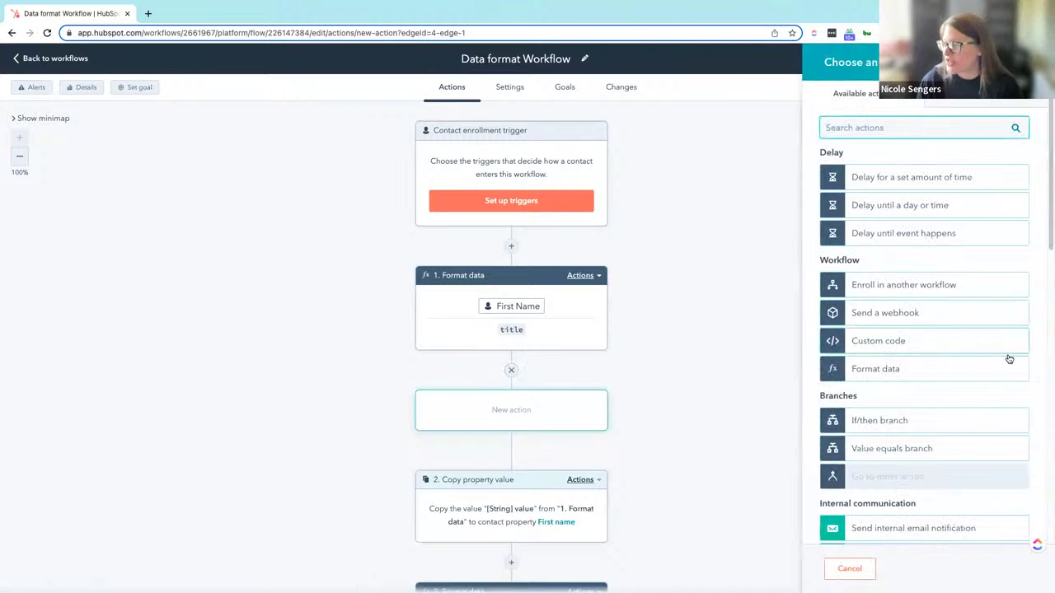
click(931, 371)
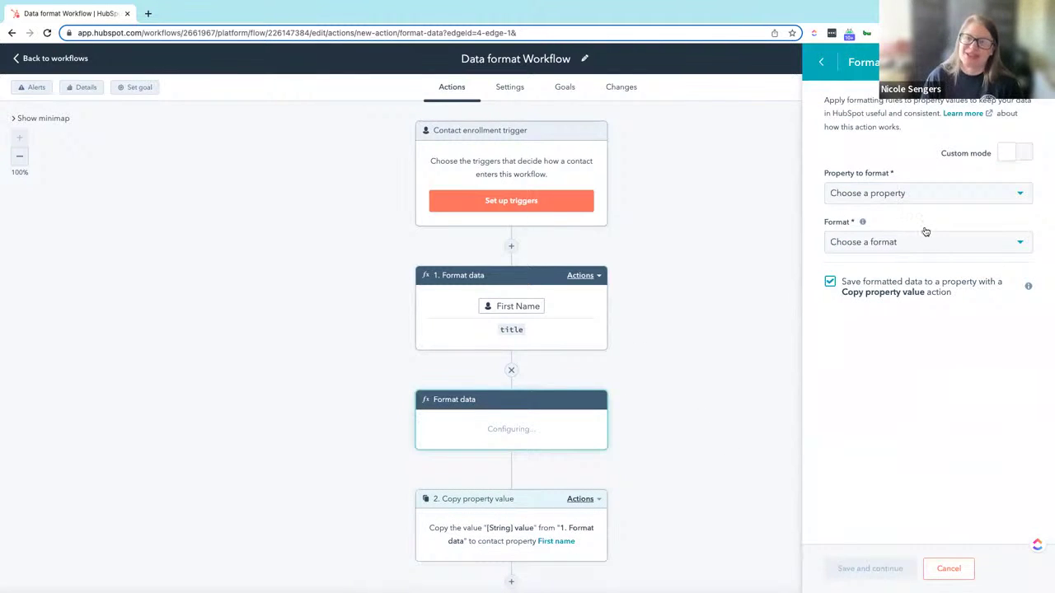
click(896, 195)
click(897, 195)
click(884, 239)
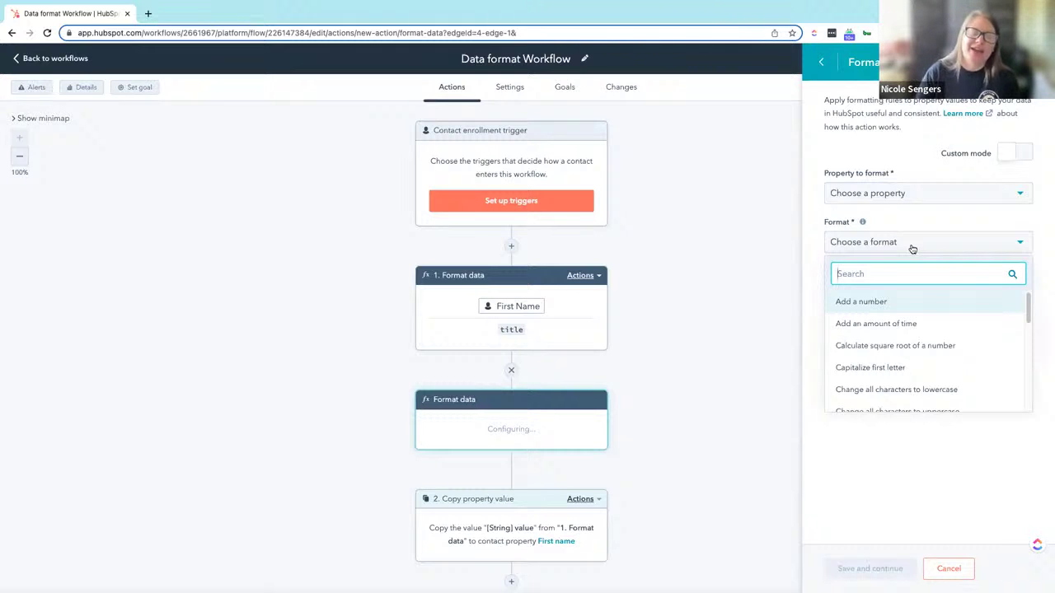
scroll(955, 330, down, 3)
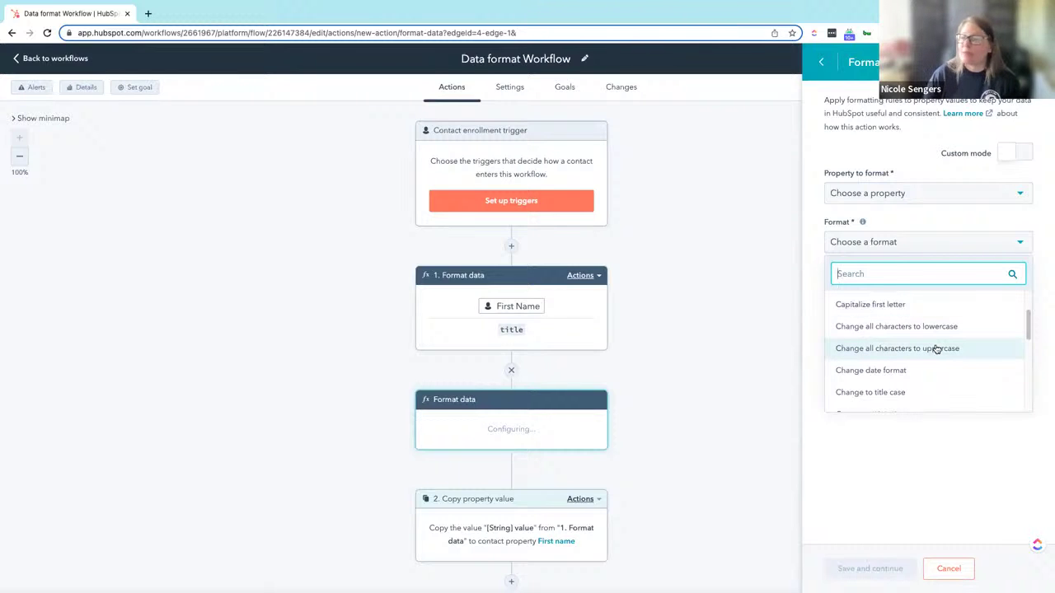
scroll(937, 349, down, 1)
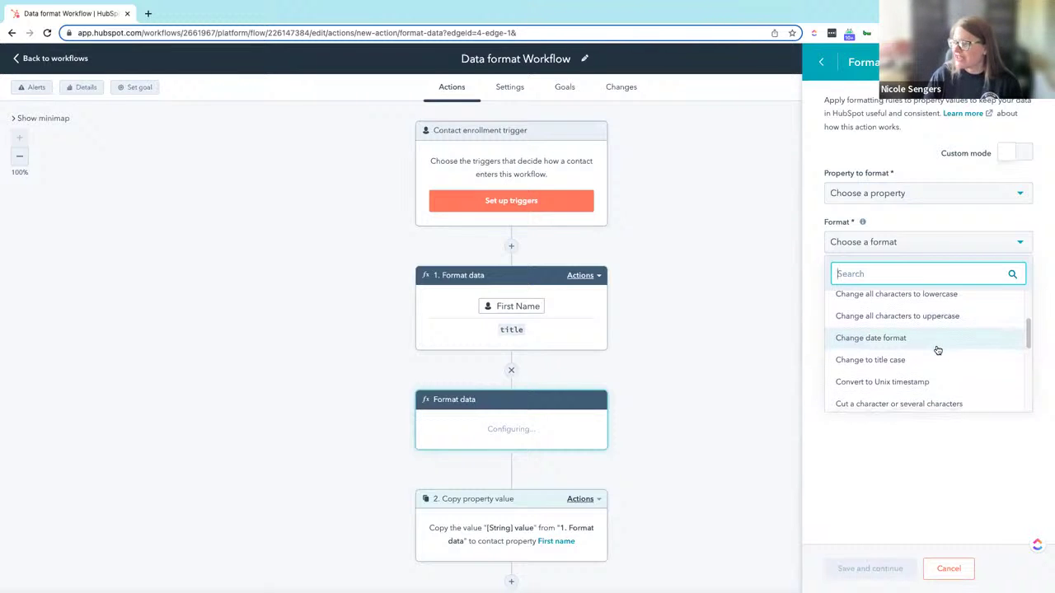
scroll(938, 353, down, 2)
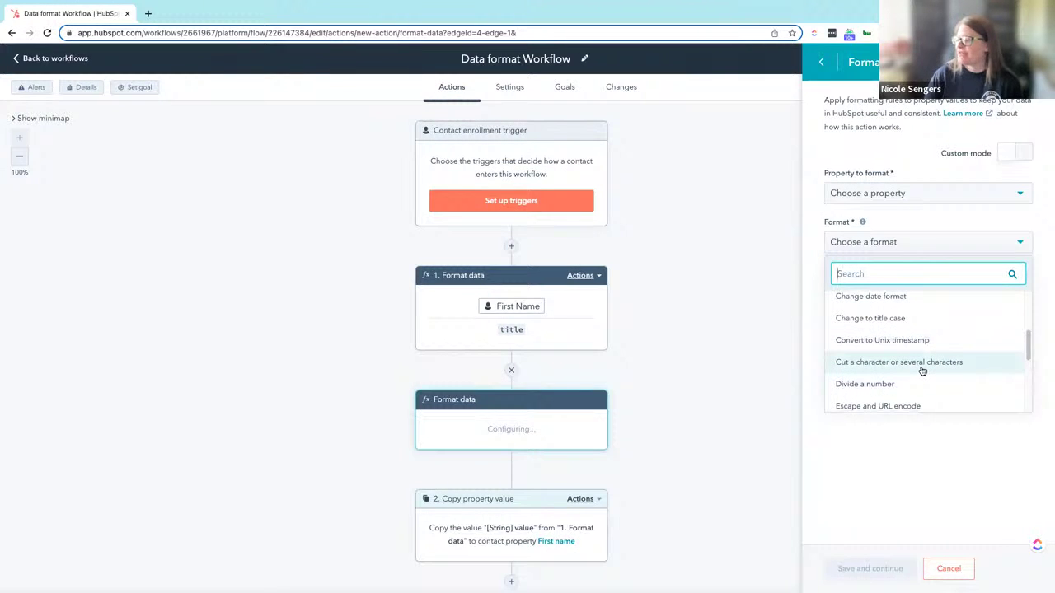
scroll(922, 371, down, 2)
scroll(922, 374, down, 5)
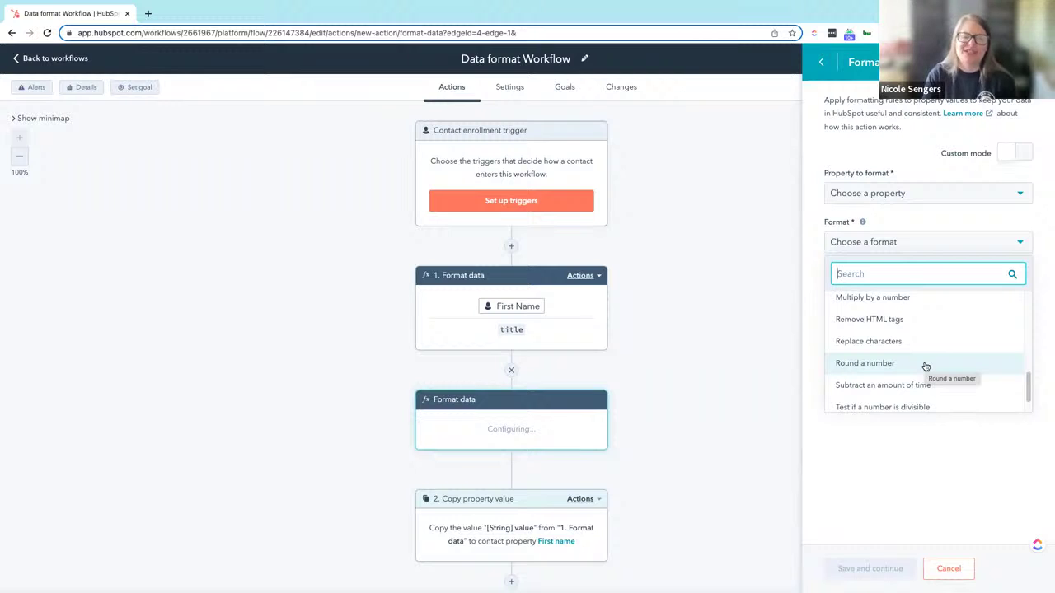
Switch the new Format data action to custom mode and start its formula with the join function, using a space " " as separator.
click(995, 156)
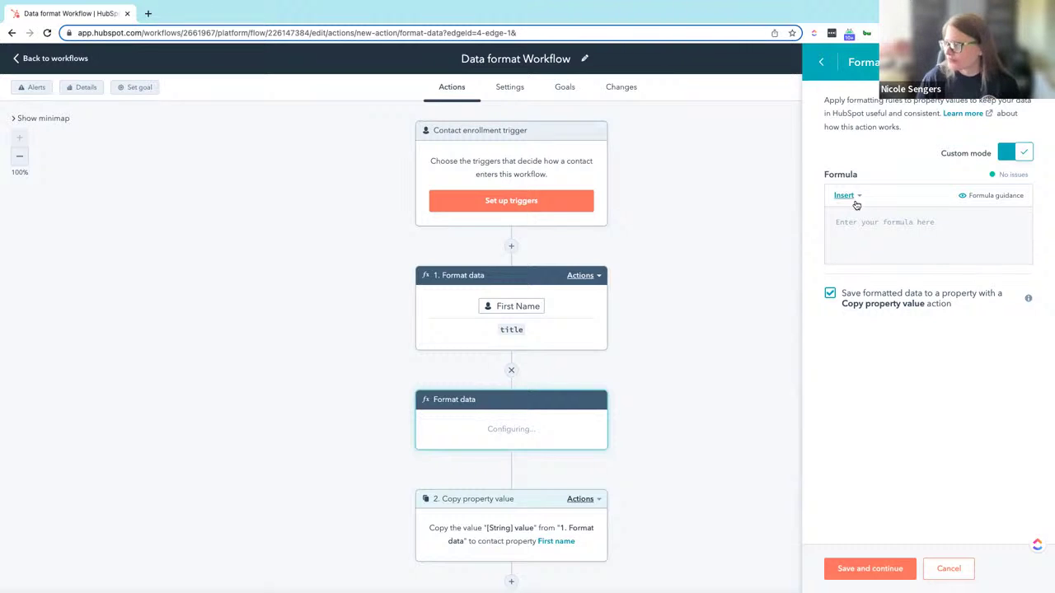
click(848, 198)
click(880, 169)
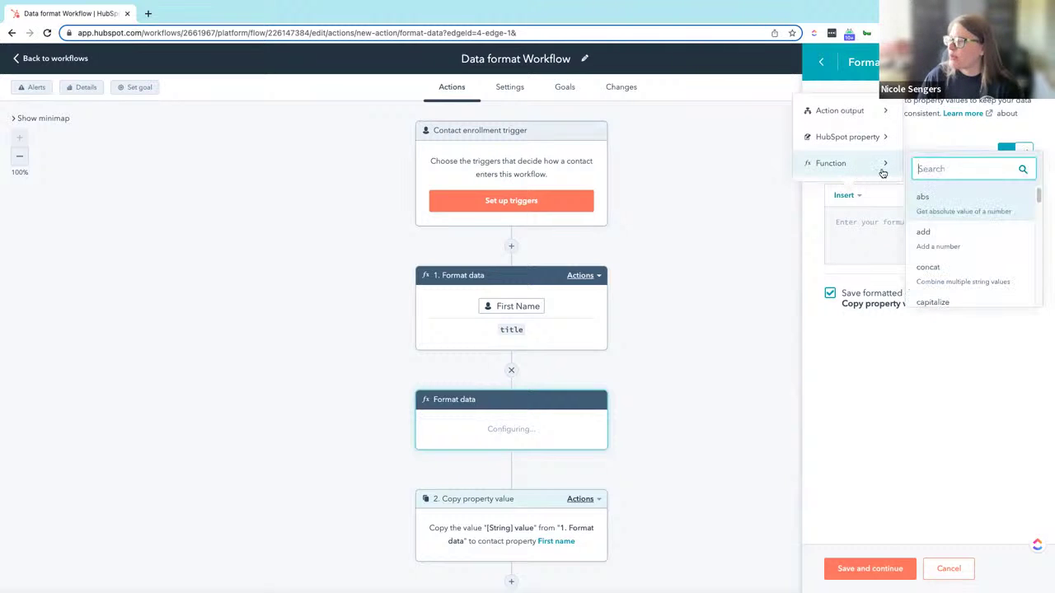
text(joi)
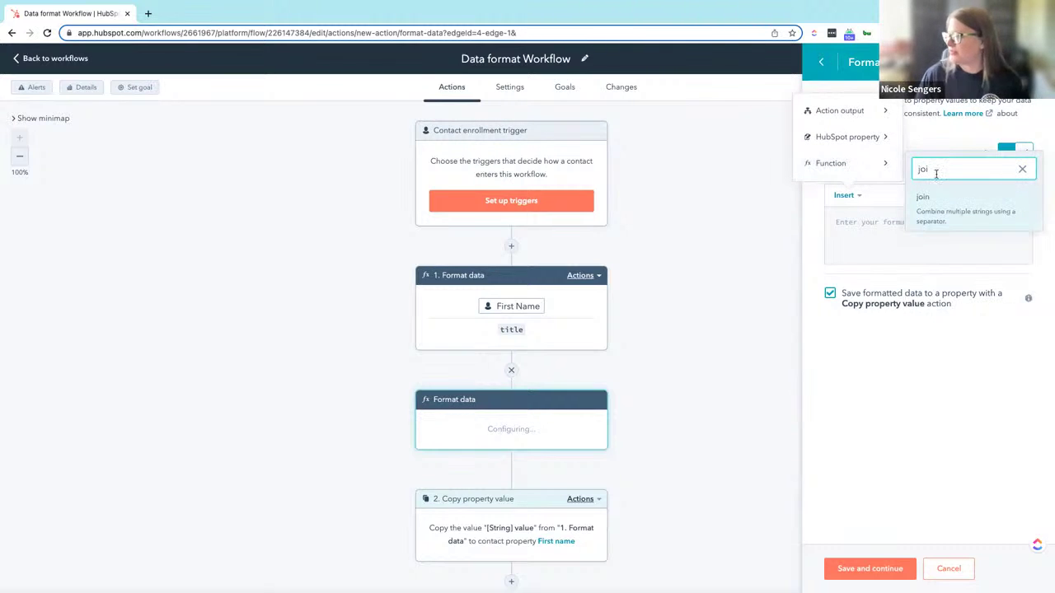
click(968, 213)
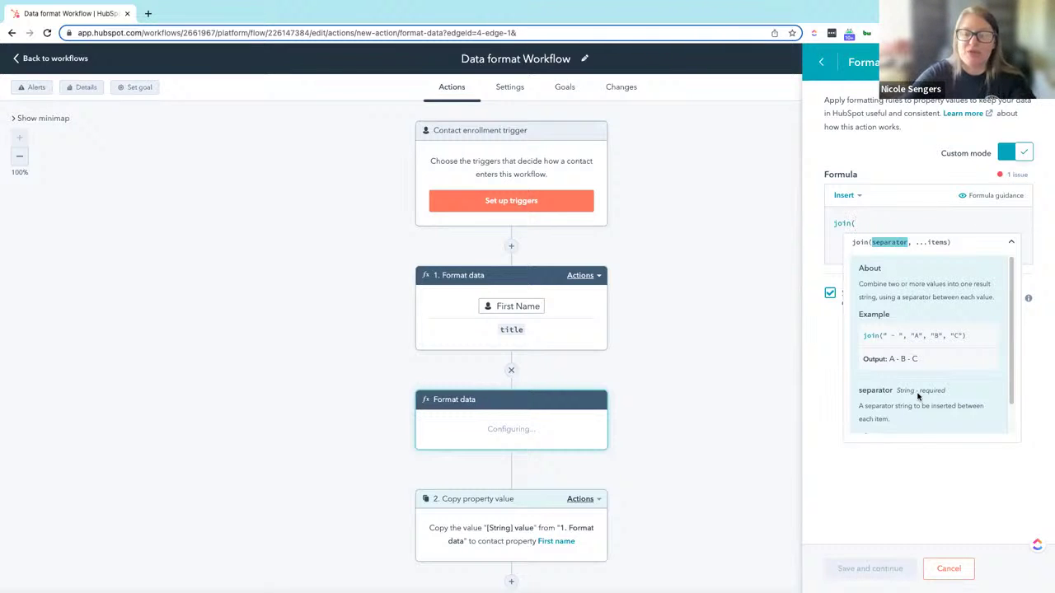
text(")
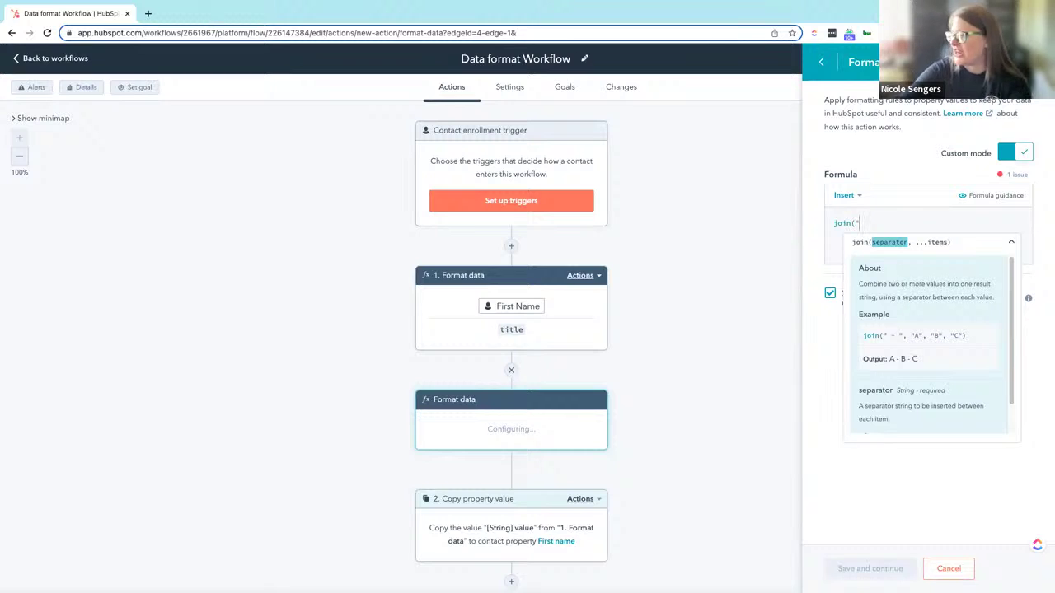
text( ")
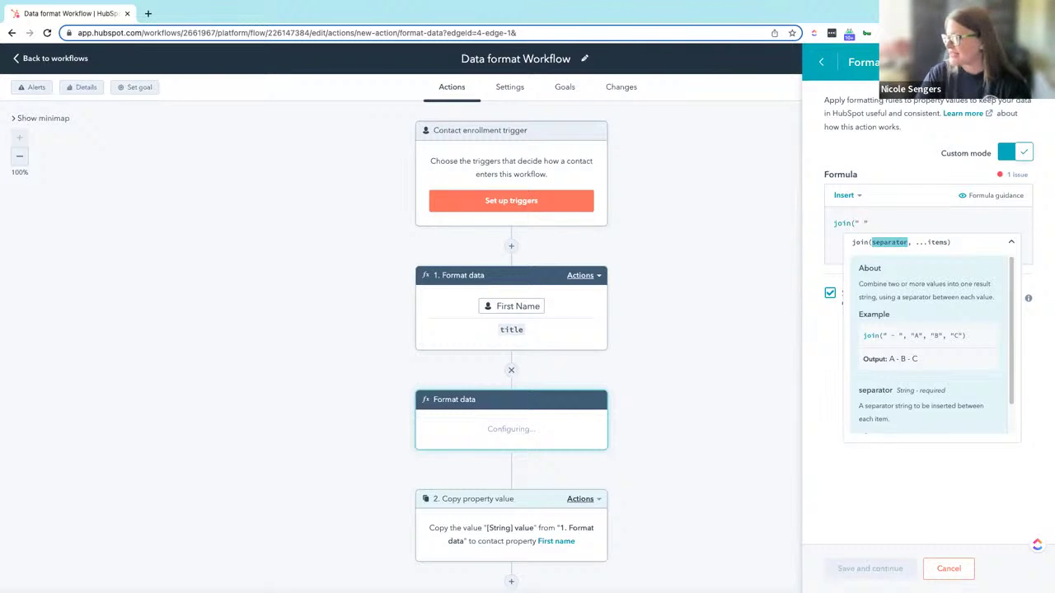
text(,)
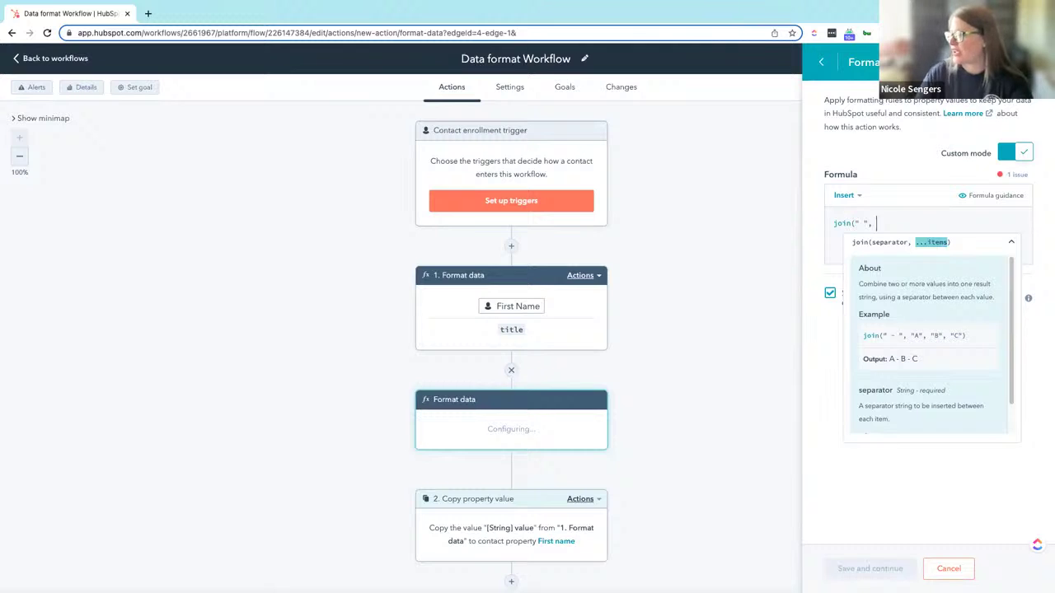
Insert the HubSpot property First name as the first item to join in the formula.
click(843, 197)
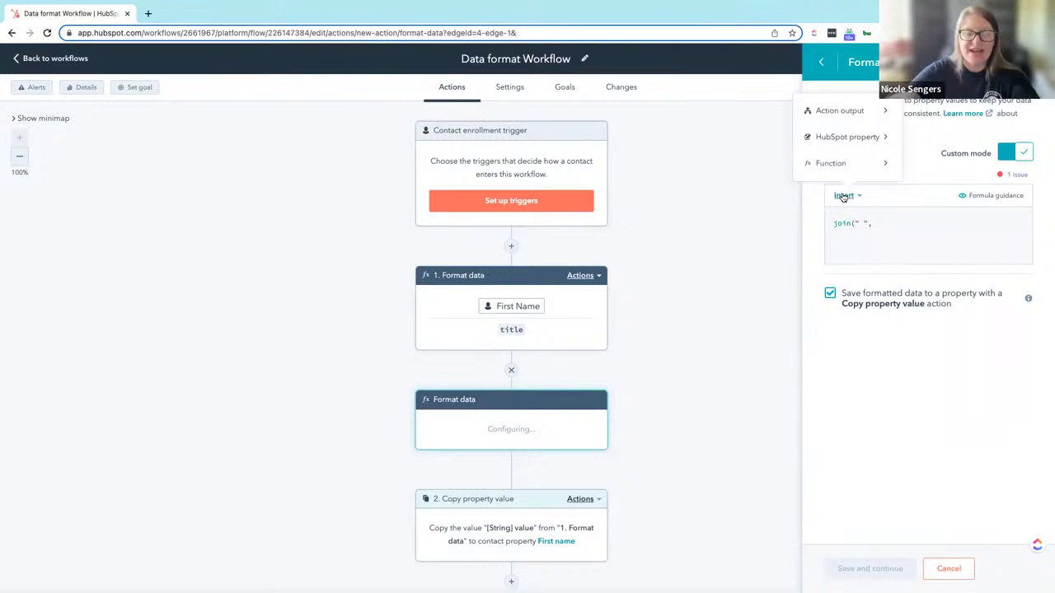
click(848, 137)
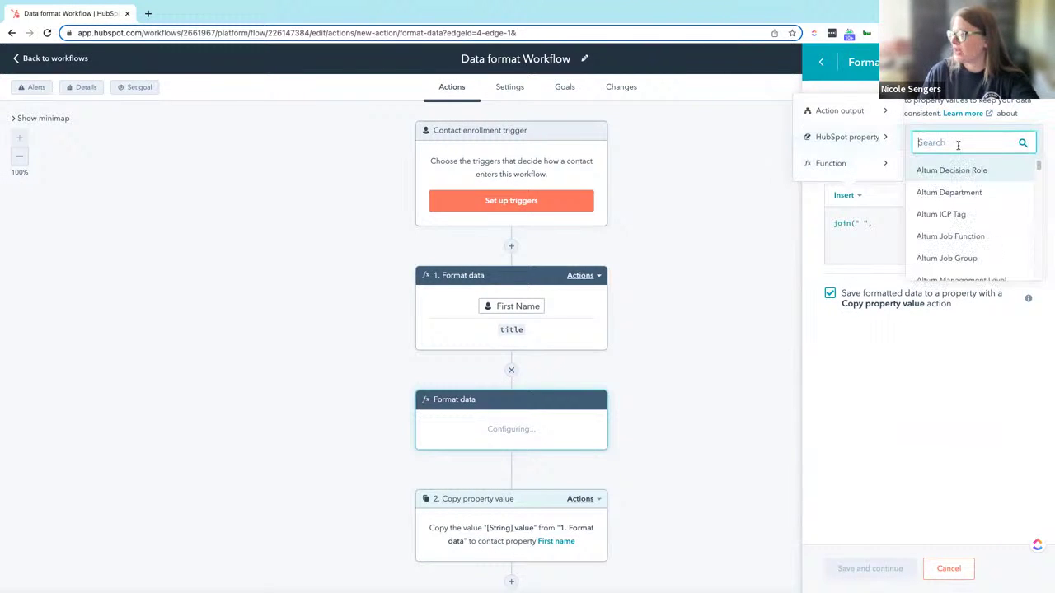
text(fir)
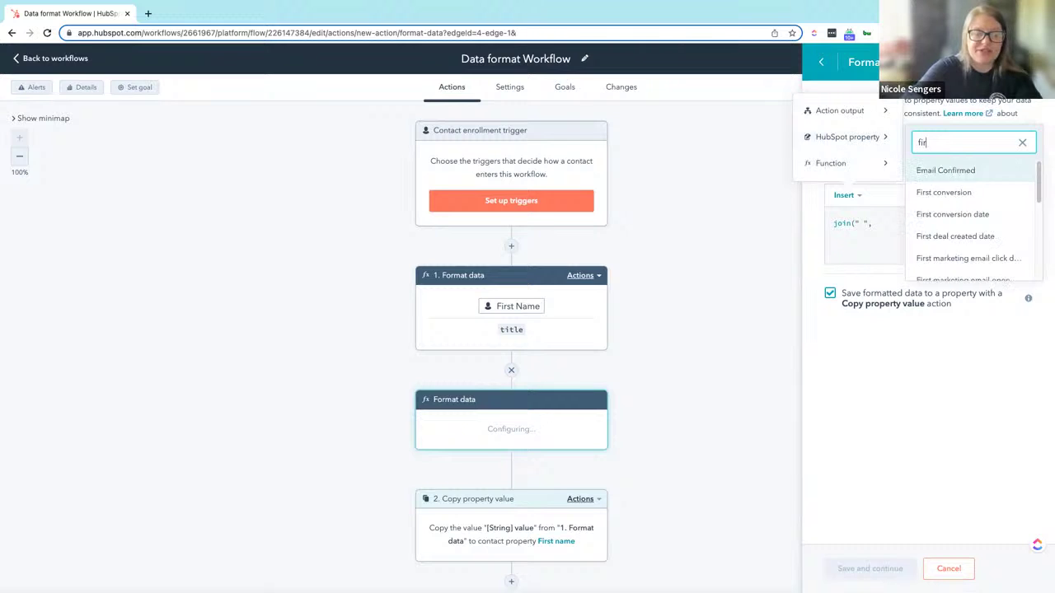
text(sta na)
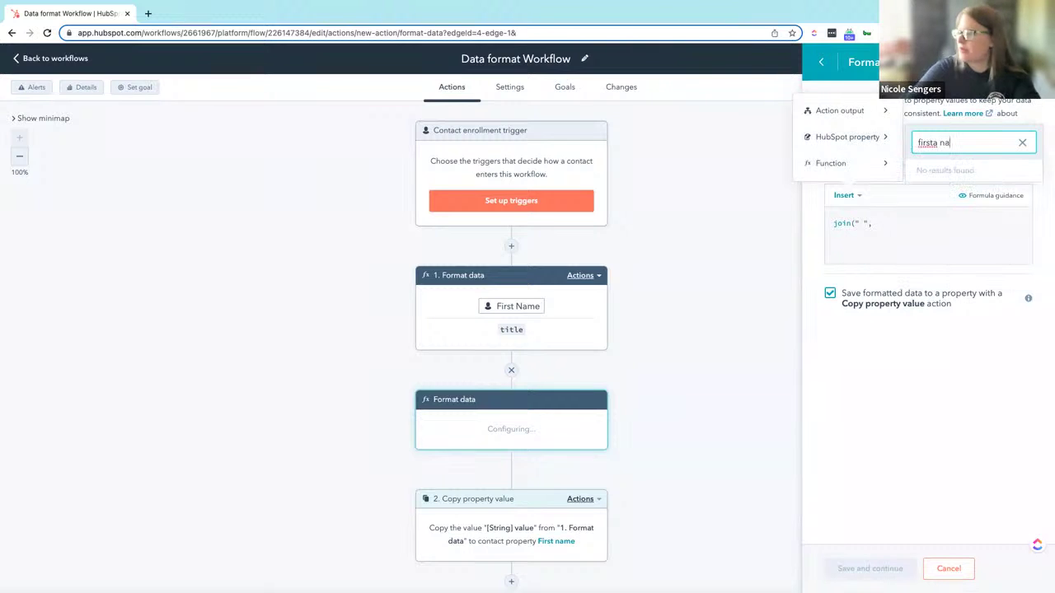
click(936, 142)
key(BackSpace)
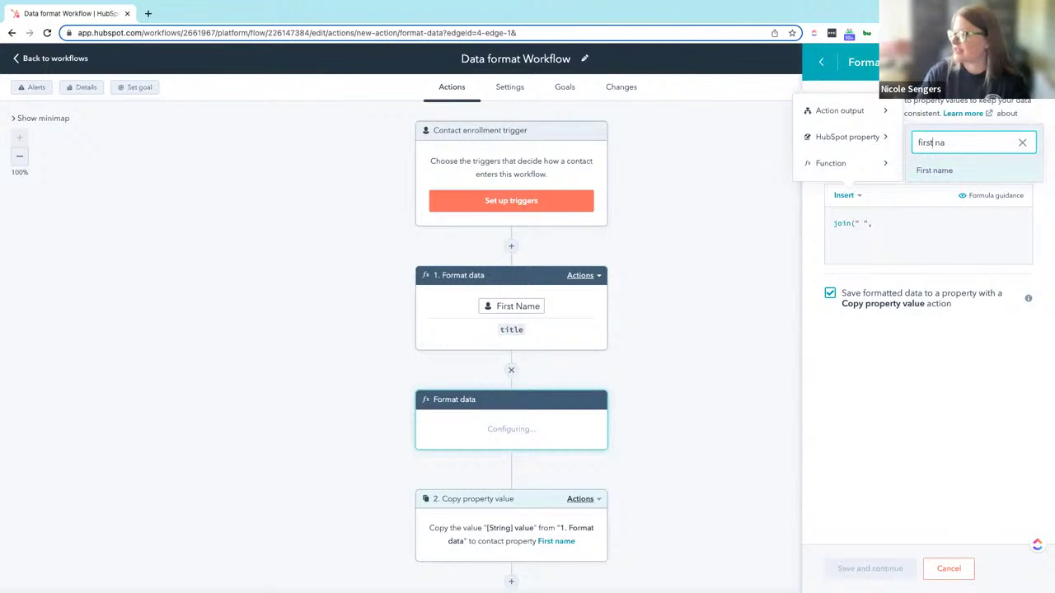
click(941, 169)
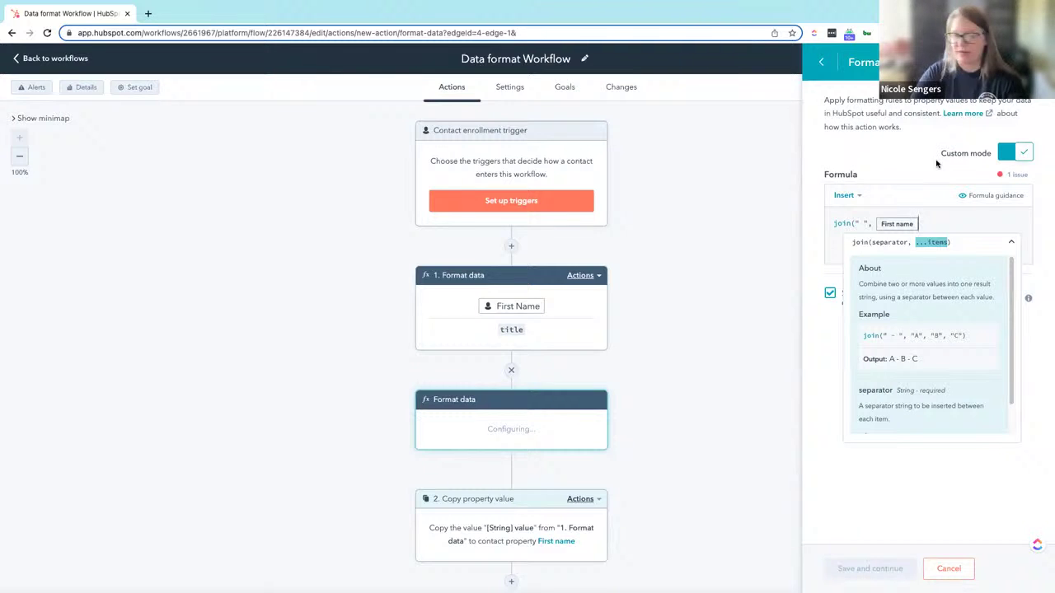
Add a comma and the HubSpot property Last name as the second item of the join formula.
text(,)
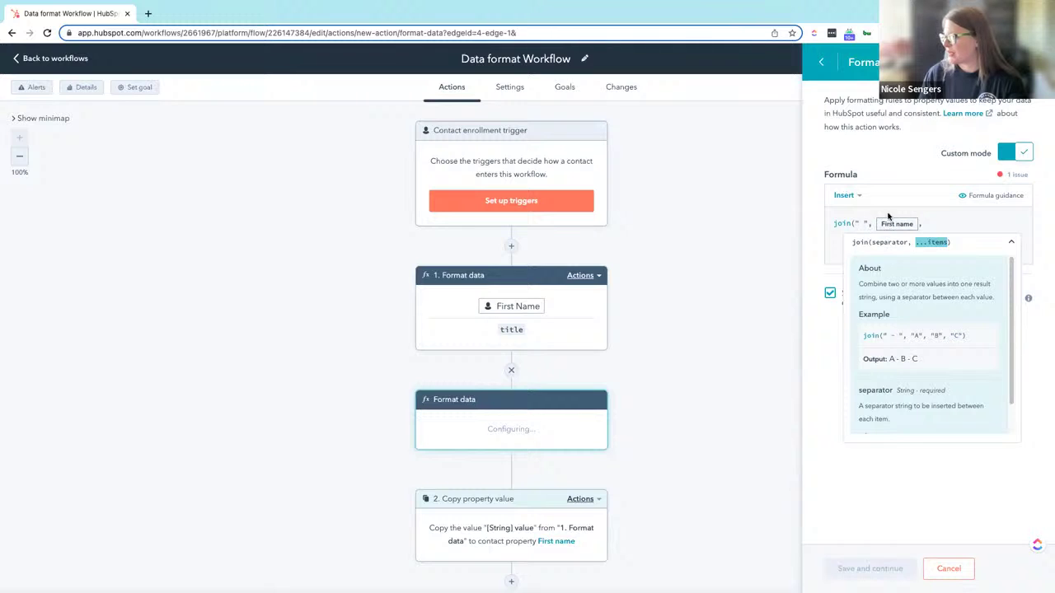
click(843, 196)
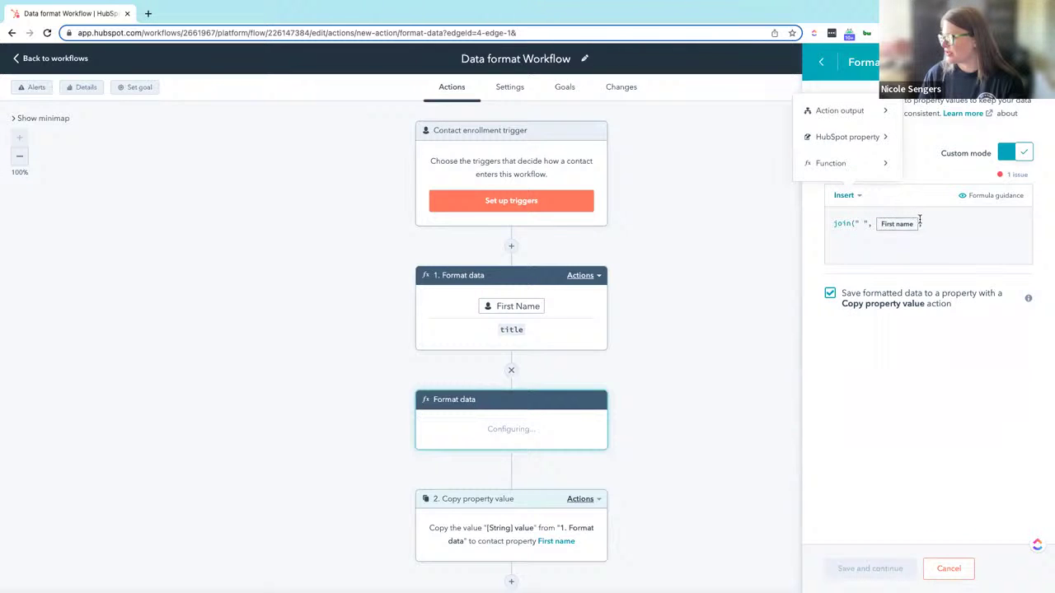
click(865, 138)
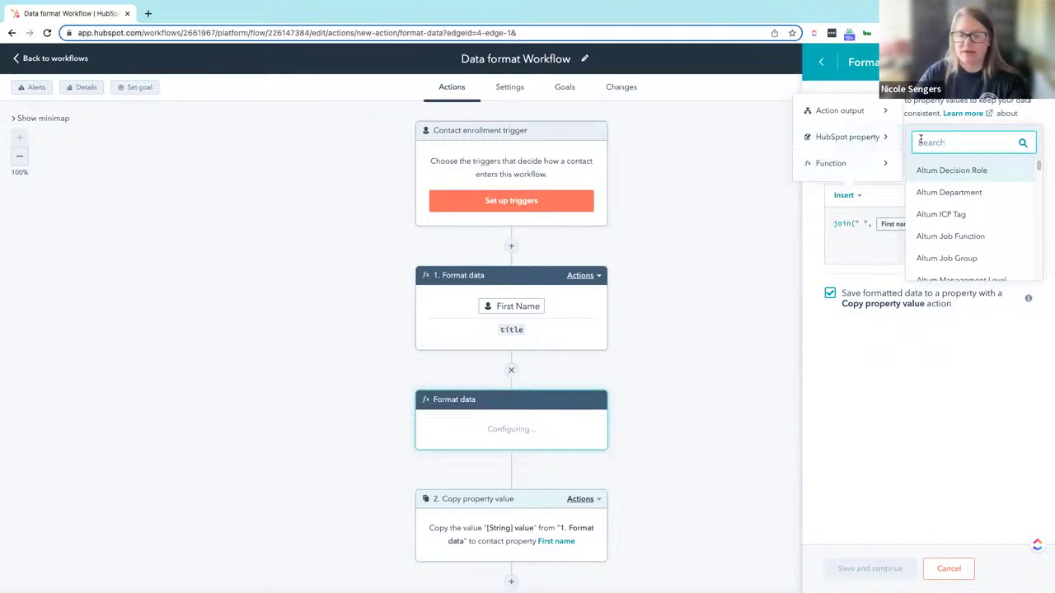
text(last na)
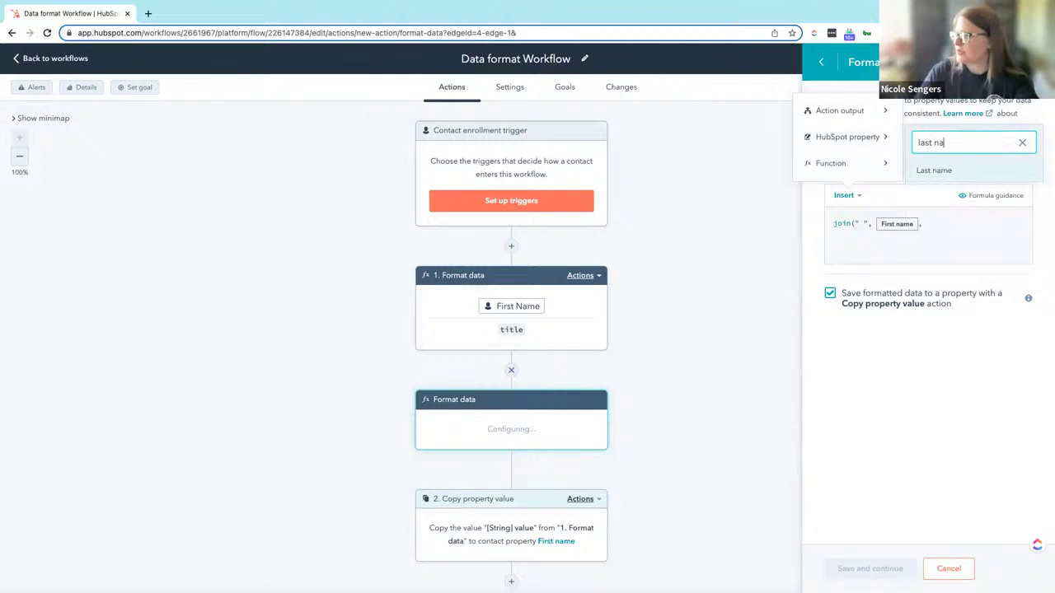
click(927, 169)
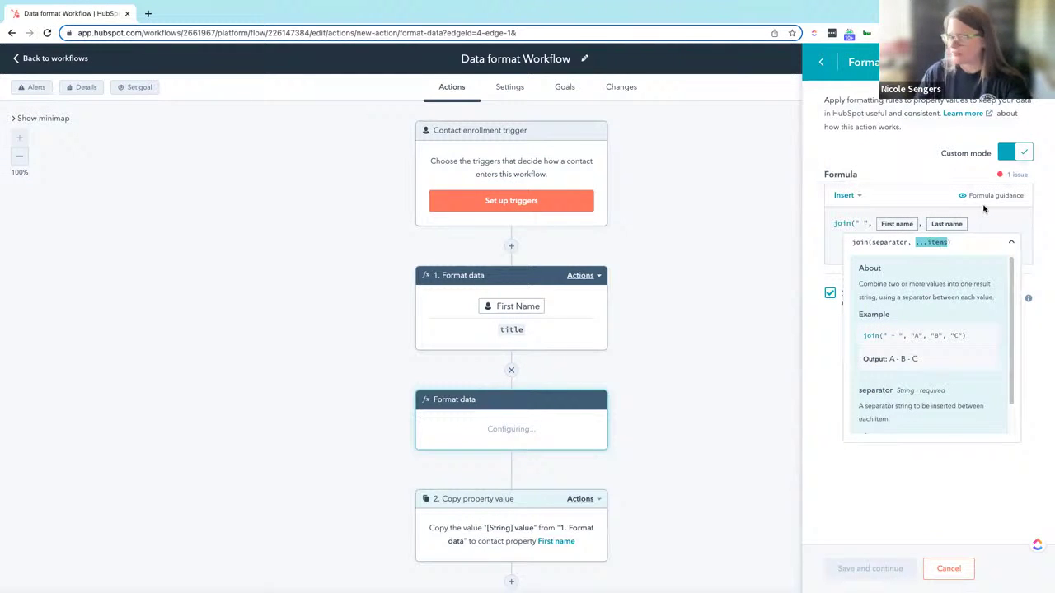
Close the join formula's parenthesis and save the Format data action, continuing to its Copy property value action.
text())
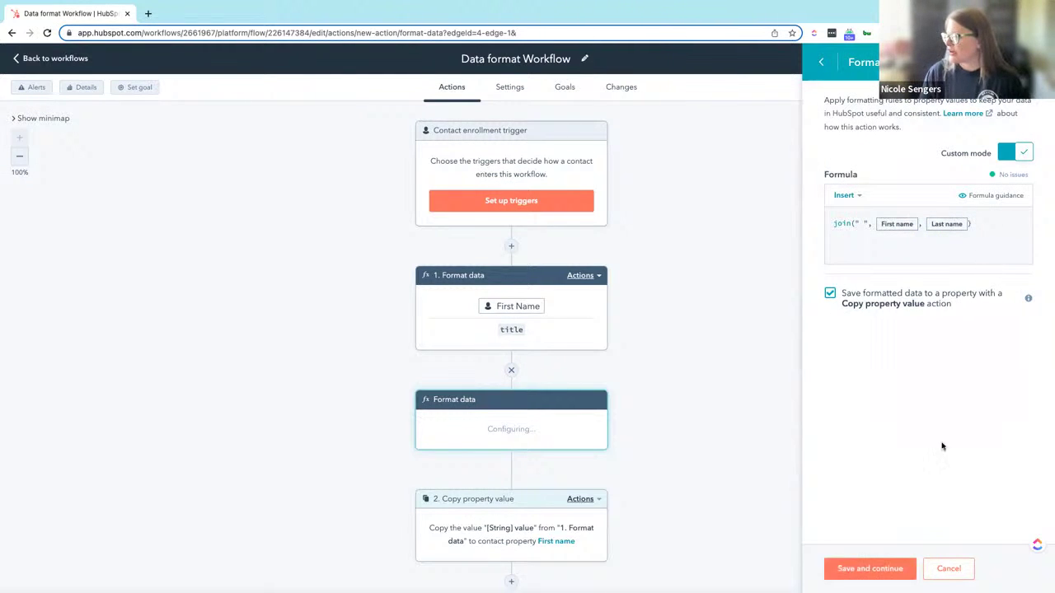
click(901, 565)
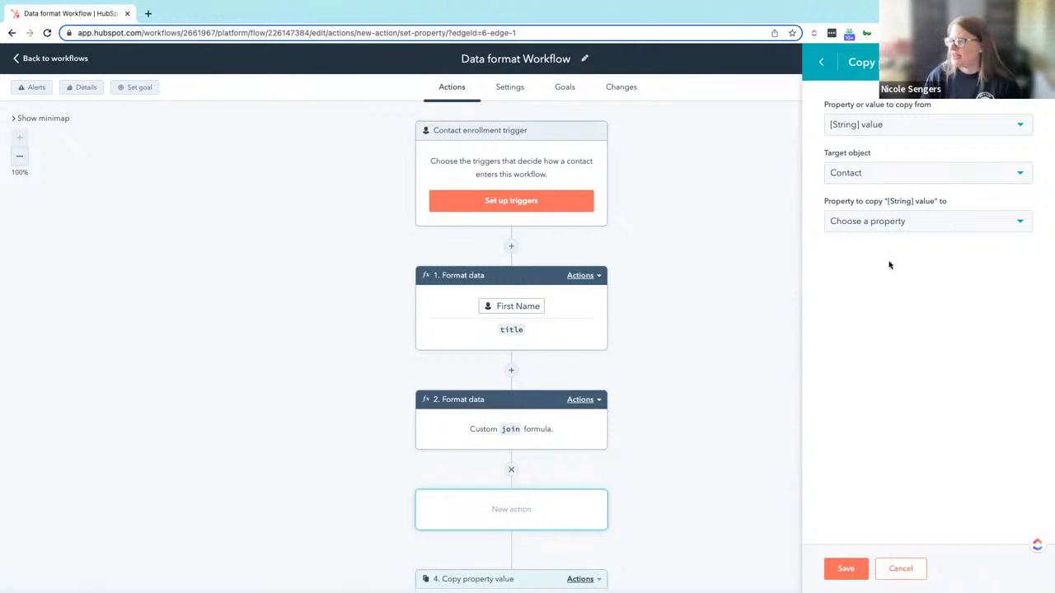
Copy the formatted [String] value to the contact property City and save the Copy property value action.
click(890, 222)
scroll(890, 317, down, 1)
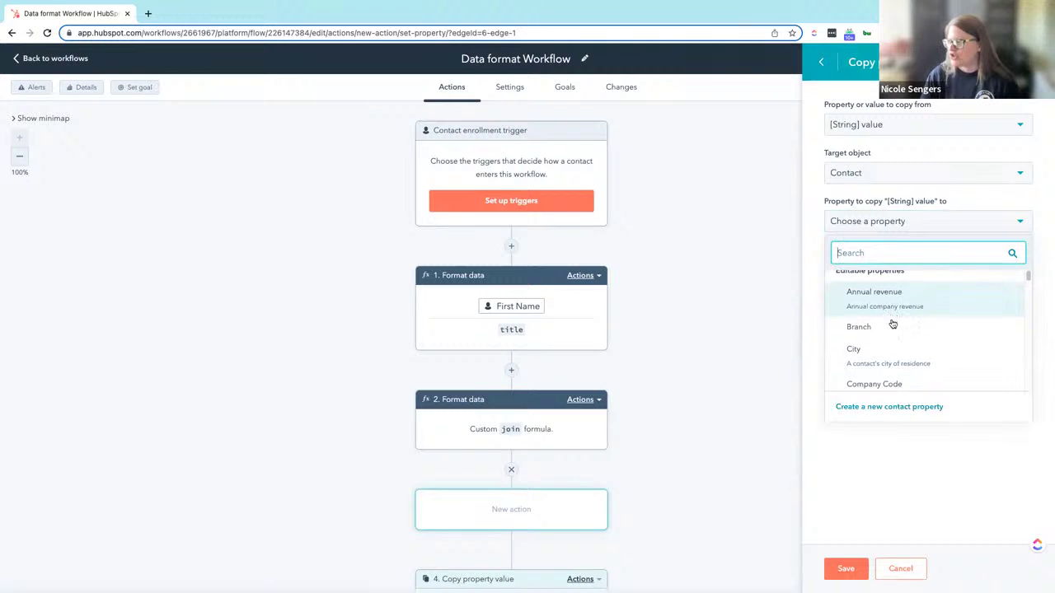
scroll(888, 354, down, 1)
click(887, 337)
click(845, 569)
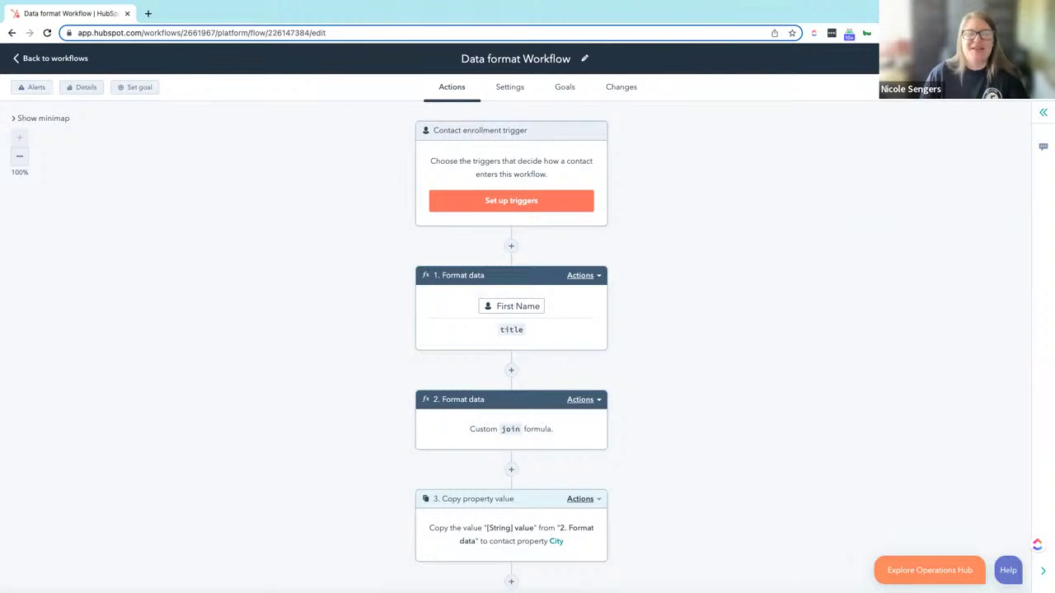
Open the Programmable Automations workflow and add a Custom code action below the contact enrollment trigger.
click(59, 63)
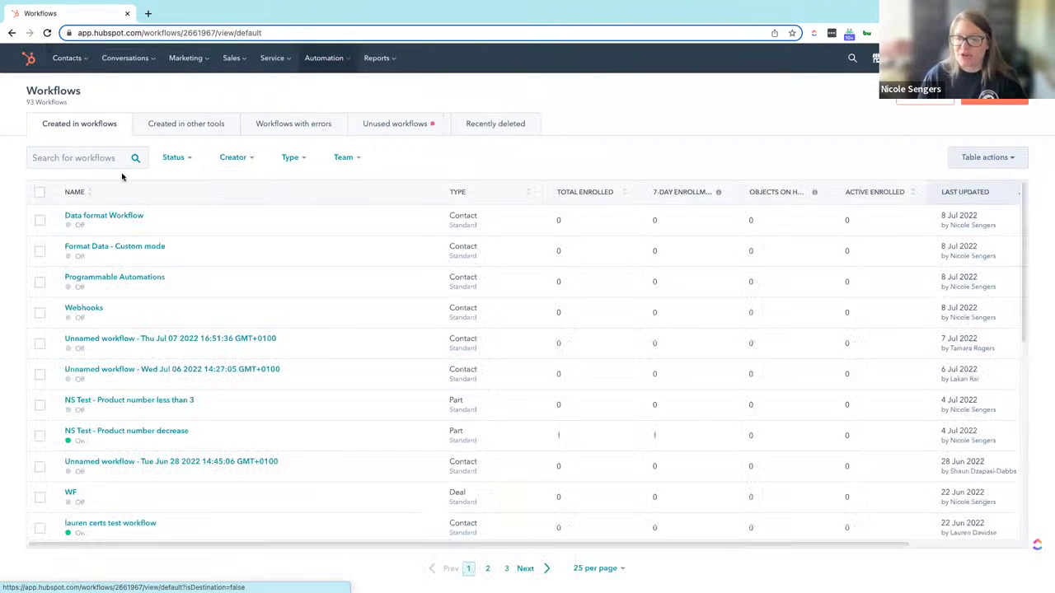
click(126, 278)
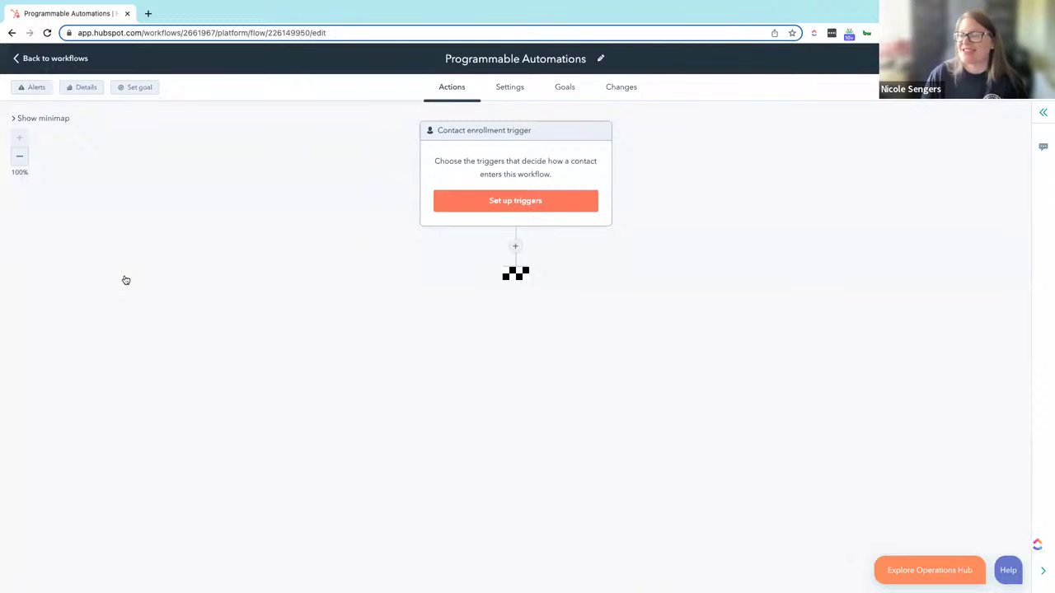
click(514, 248)
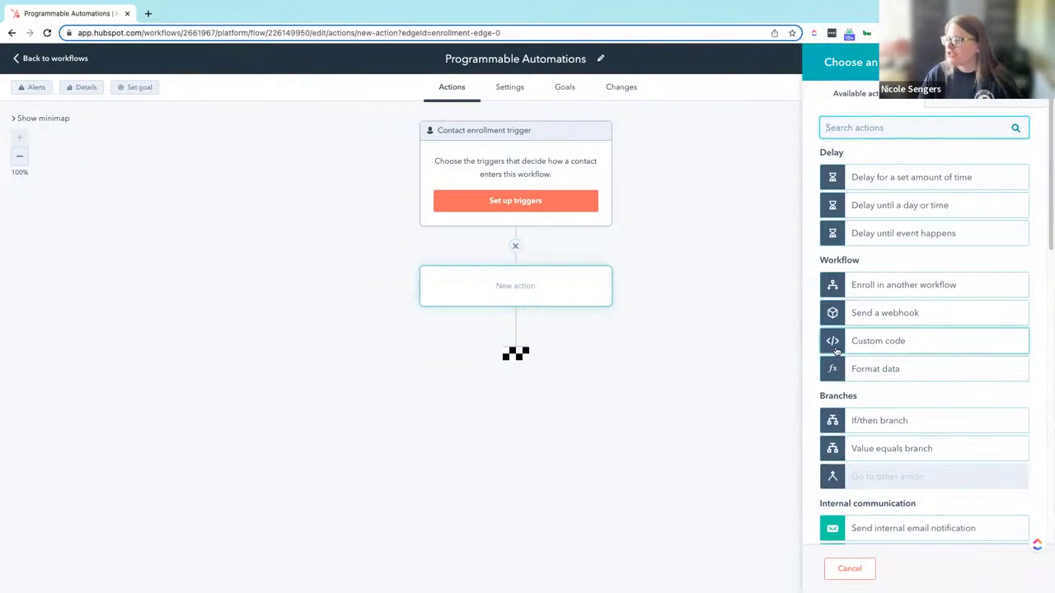
click(880, 348)
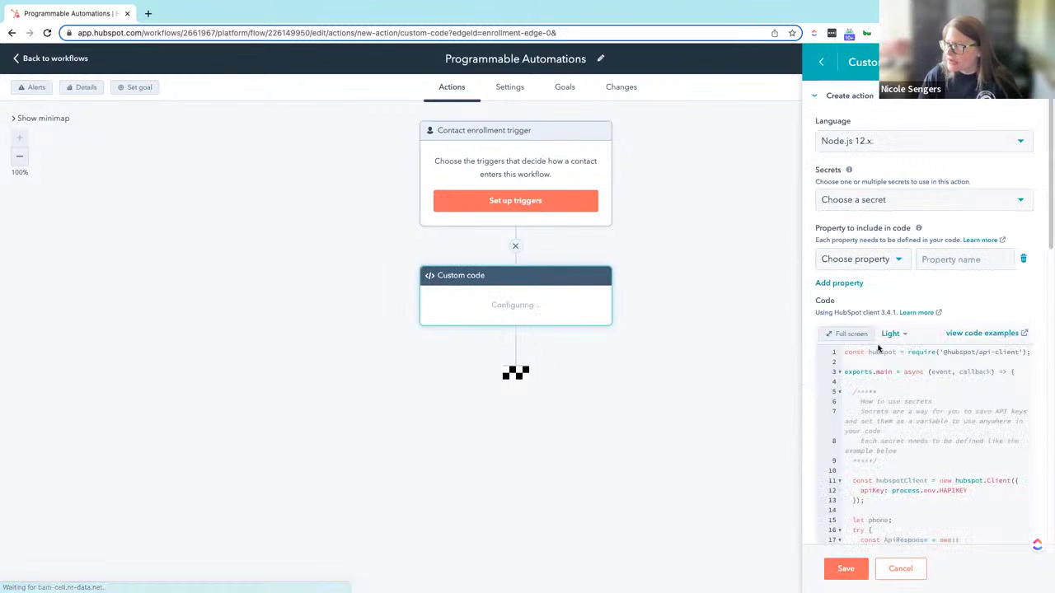
Choose Node.js 12.x as the custom code language, review the secrets, property and sample code settings, and save the action.
click(854, 141)
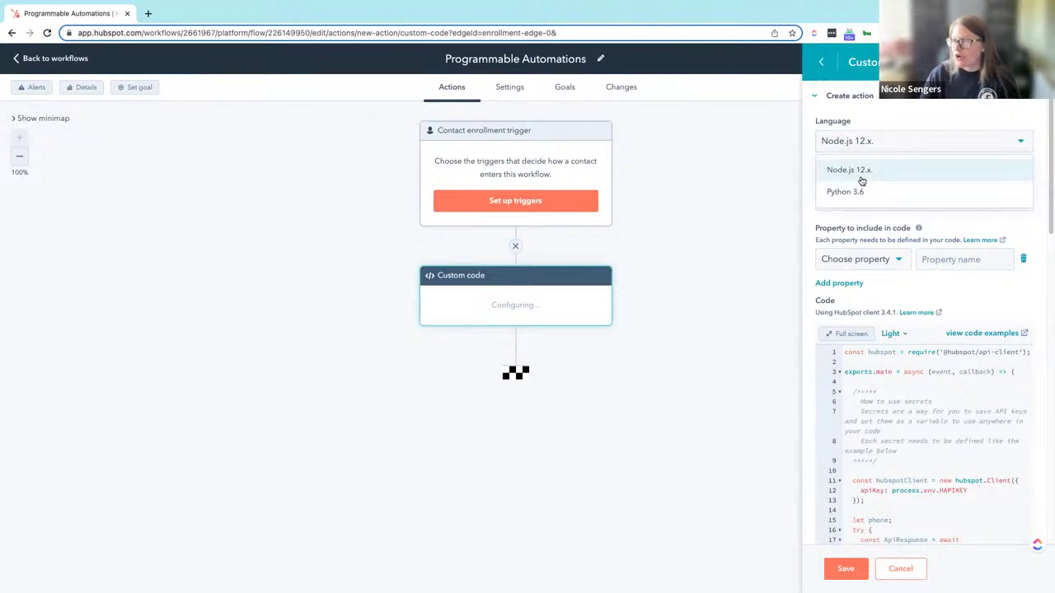
click(863, 173)
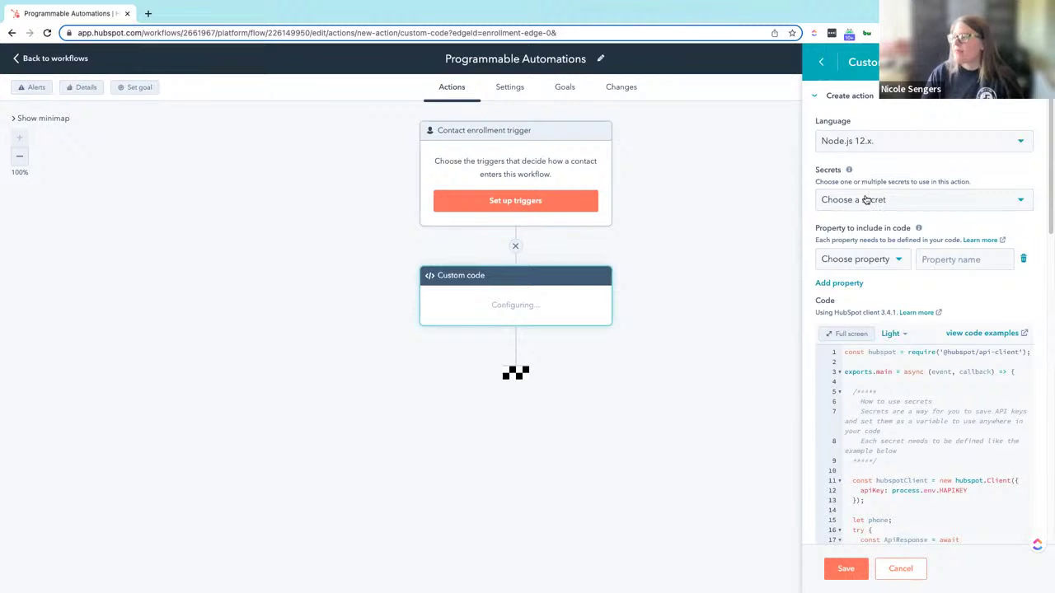
click(866, 199)
click(865, 176)
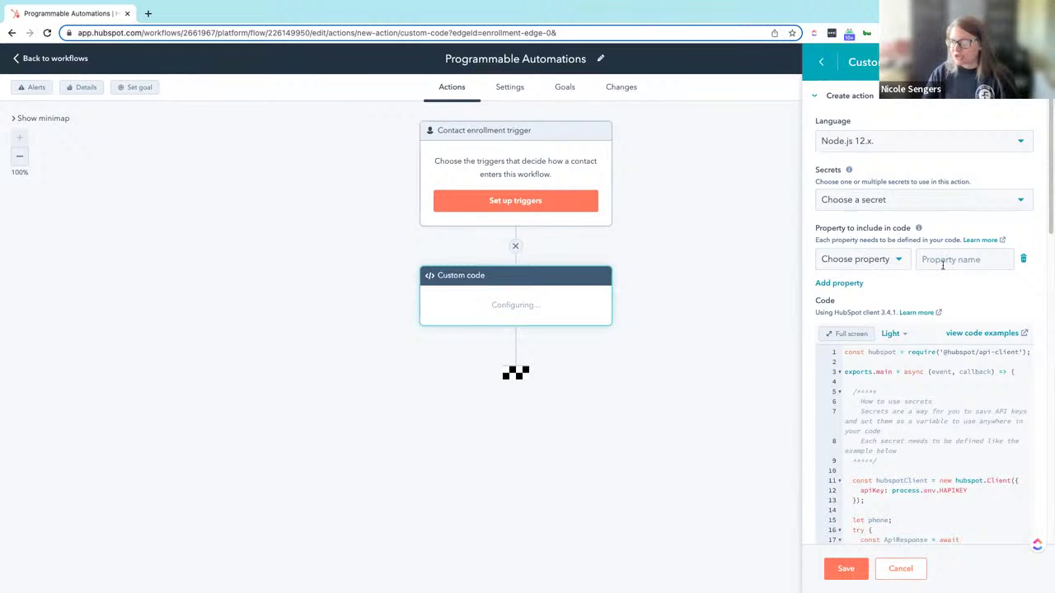
scroll(898, 266, down, 4)
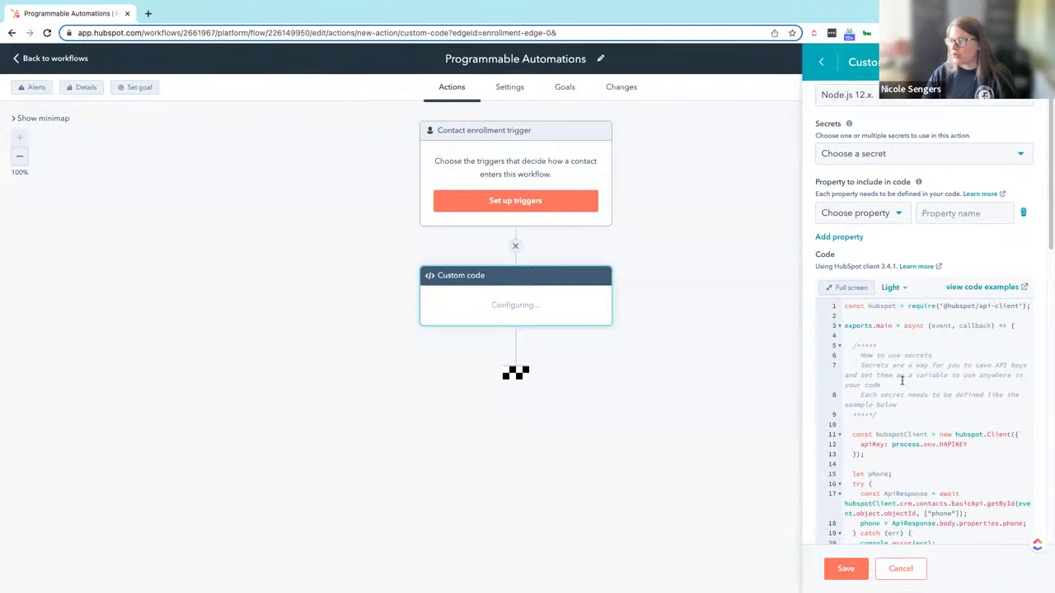
scroll(903, 403, down, 10)
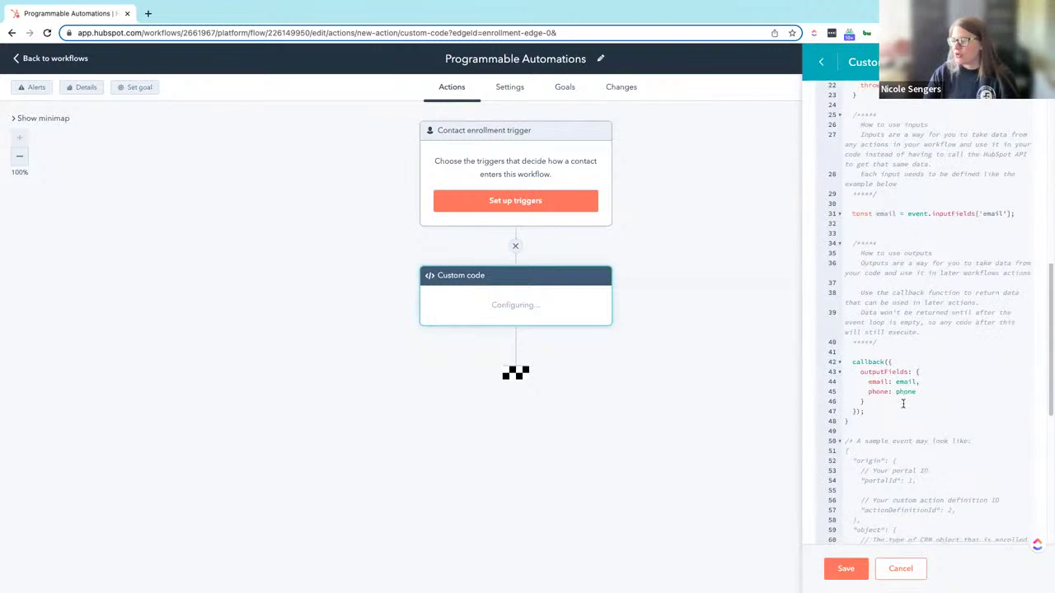
click(847, 569)
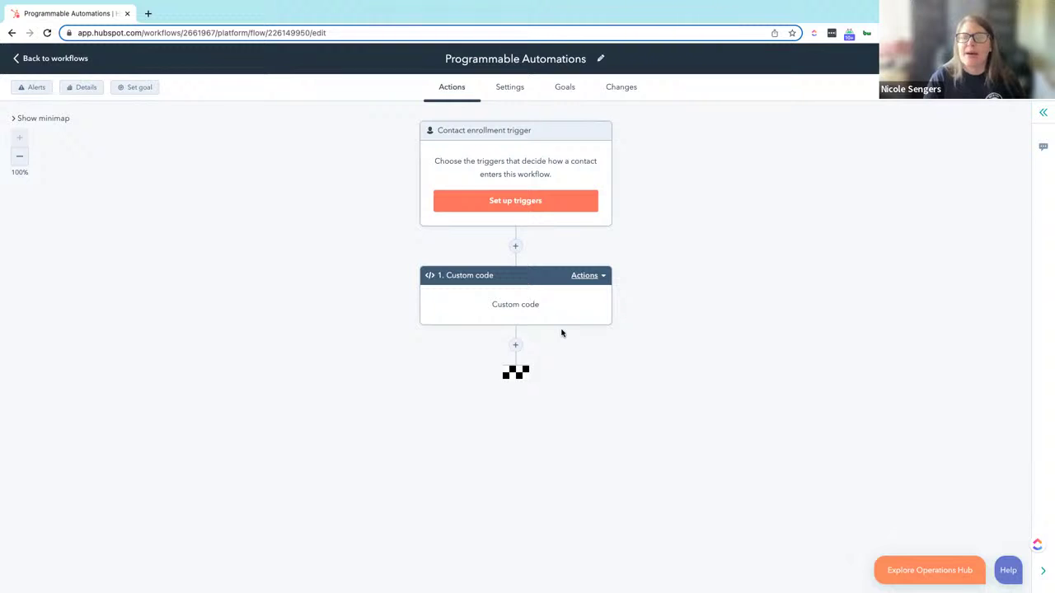
Open the Webhooks workflow and add a Send a webhook action below the contact enrollment trigger.
click(56, 58)
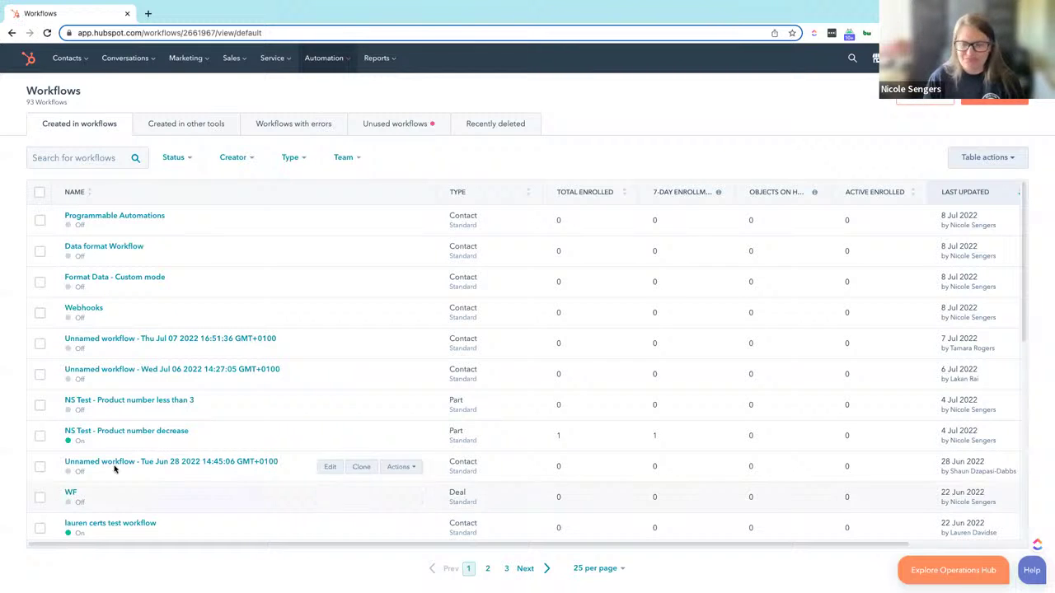
click(91, 309)
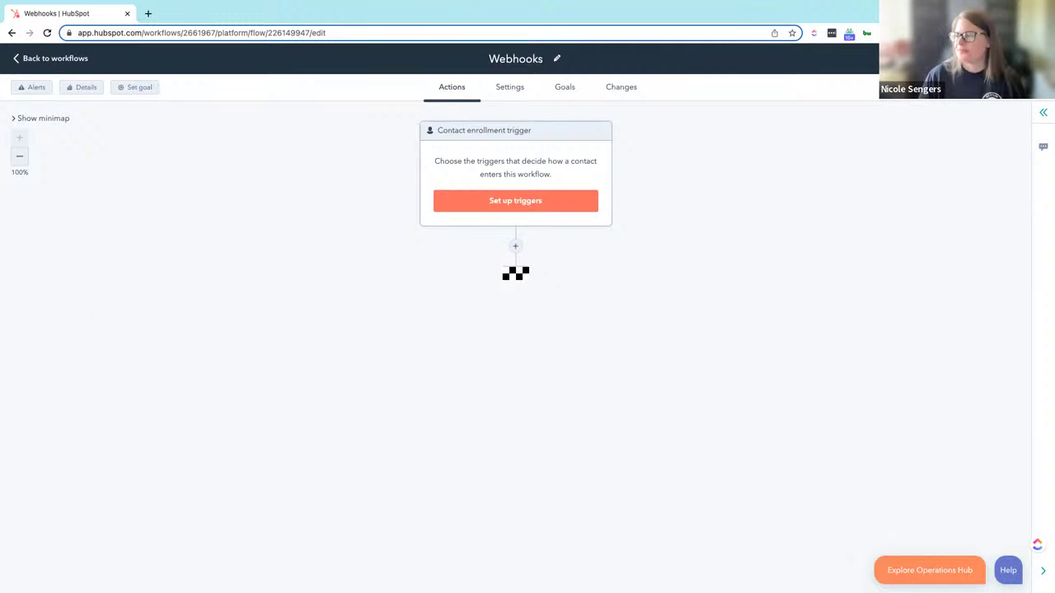
click(515, 246)
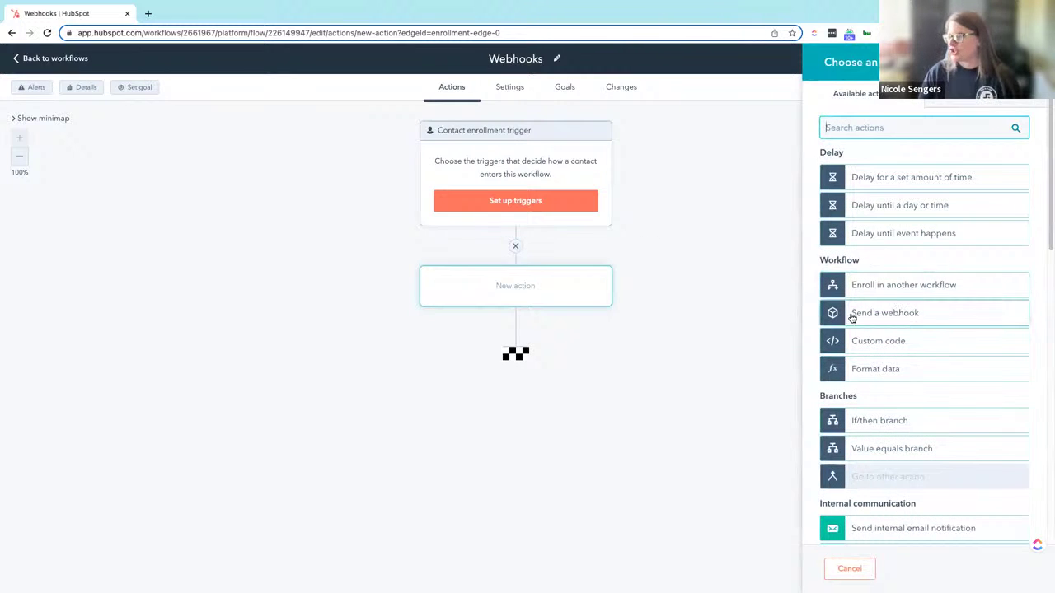
click(916, 317)
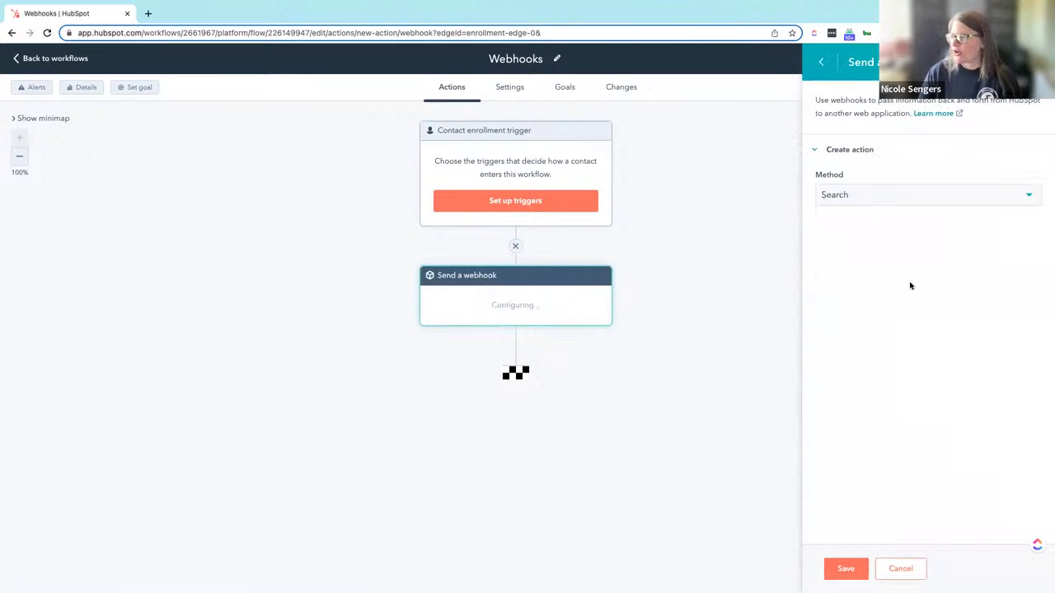
Set the webhook's method to GET and save the action.
click(896, 202)
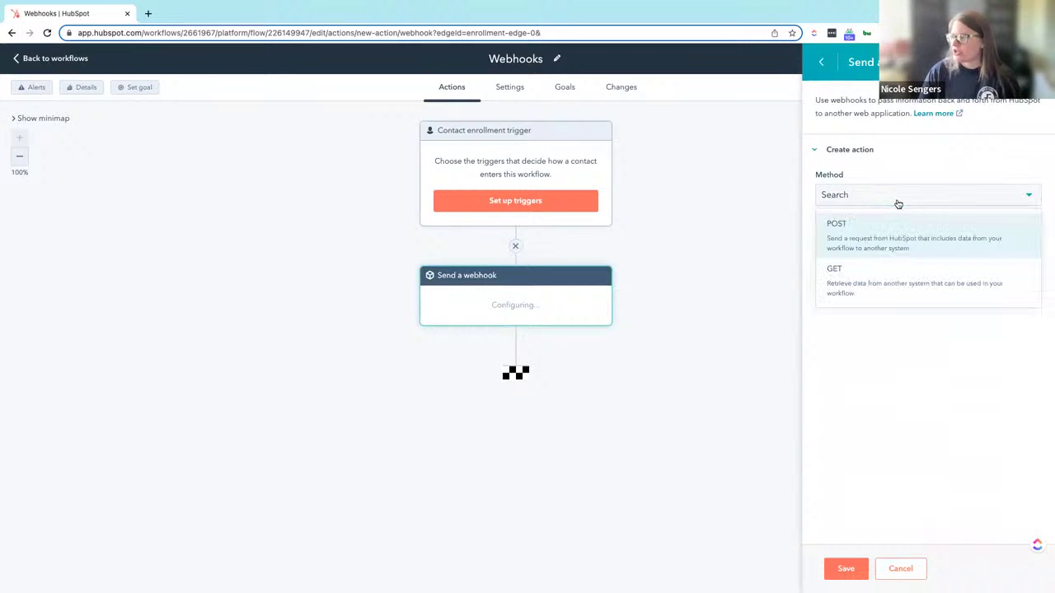
click(907, 282)
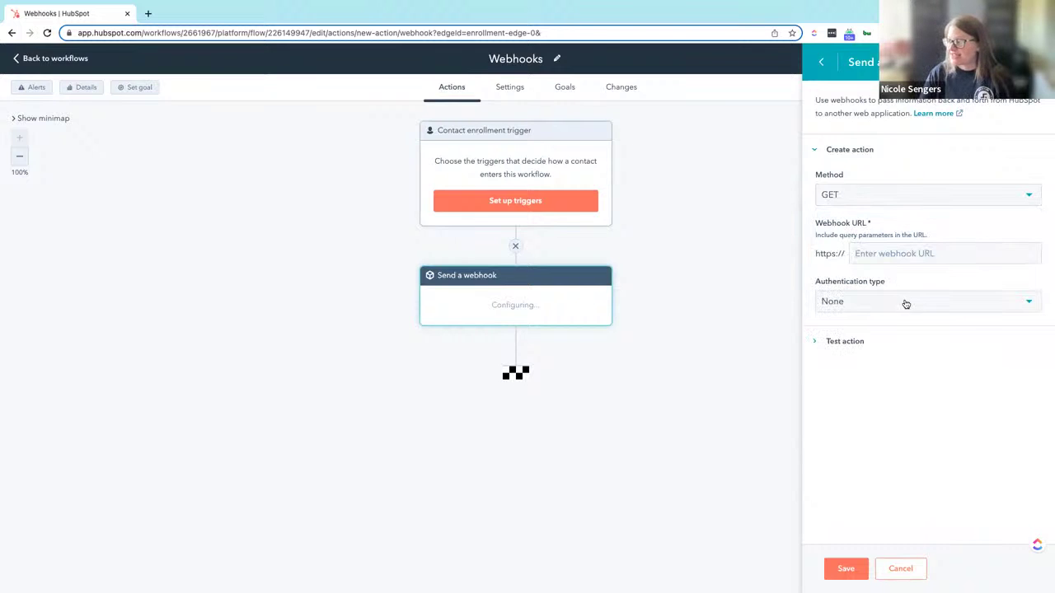
click(844, 568)
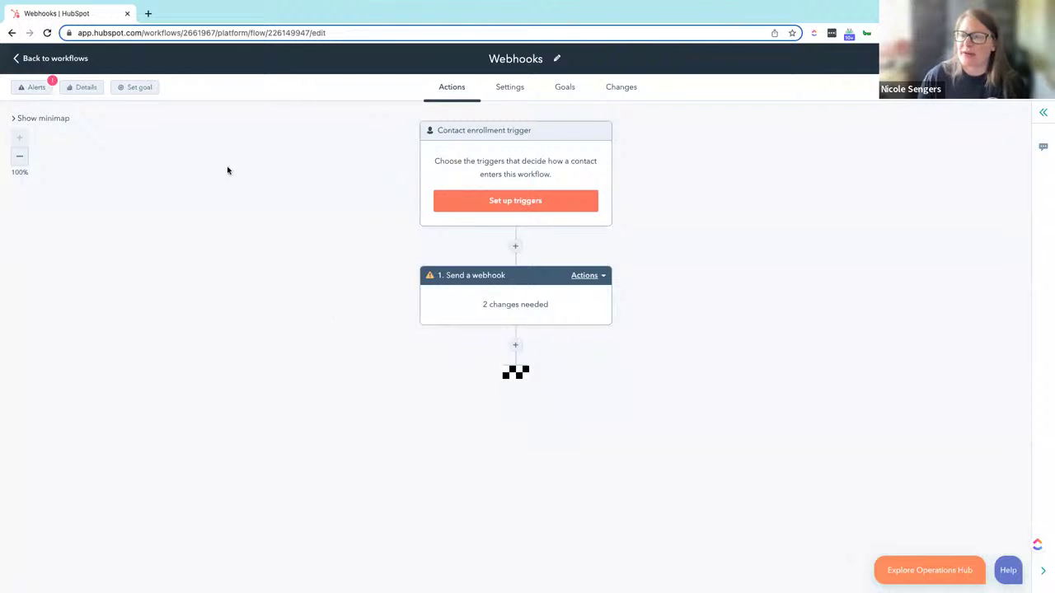
Browse the App Marketplace's Data sync built by HubSpot collection and open the Mailchimp app's page.
click(71, 59)
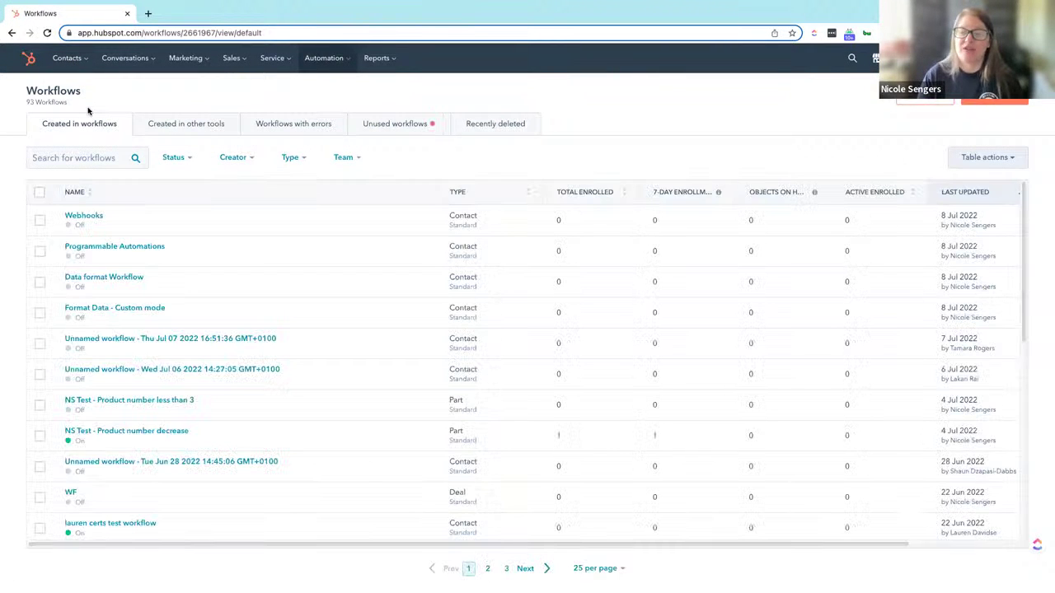
click(875, 59)
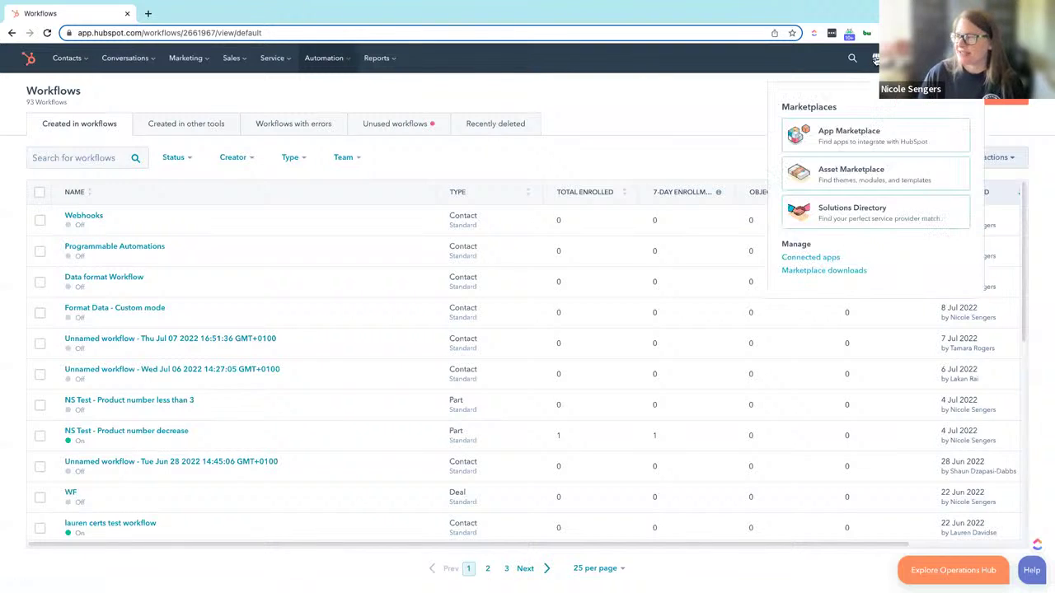
click(878, 134)
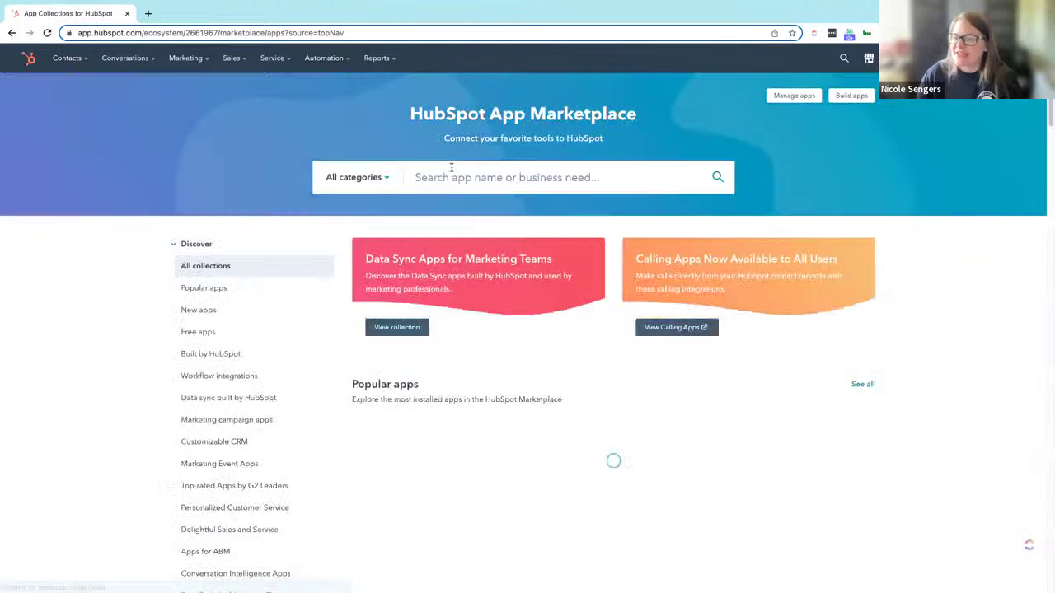
click(262, 399)
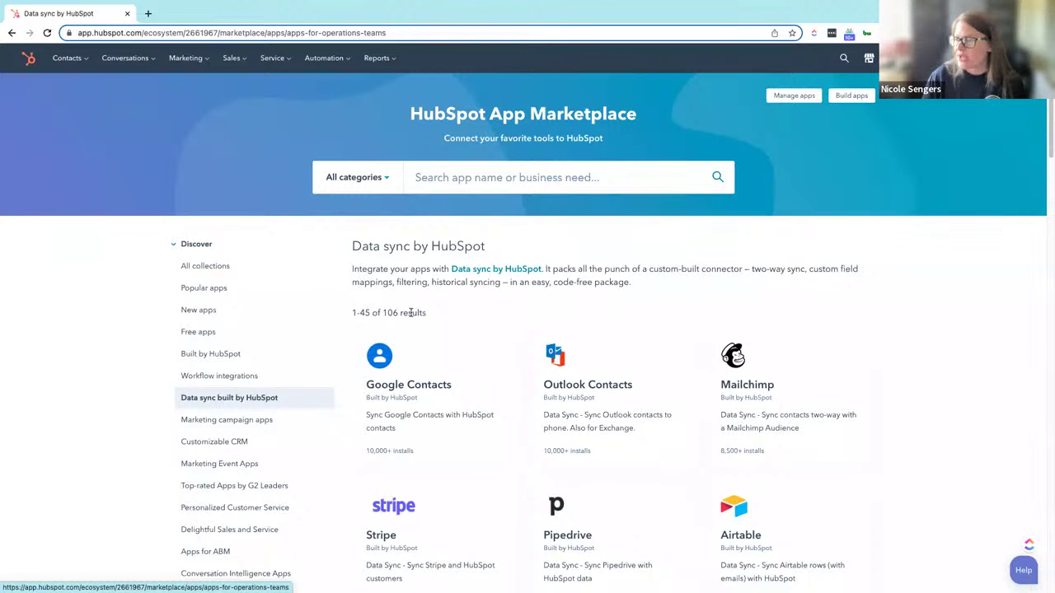
click(755, 365)
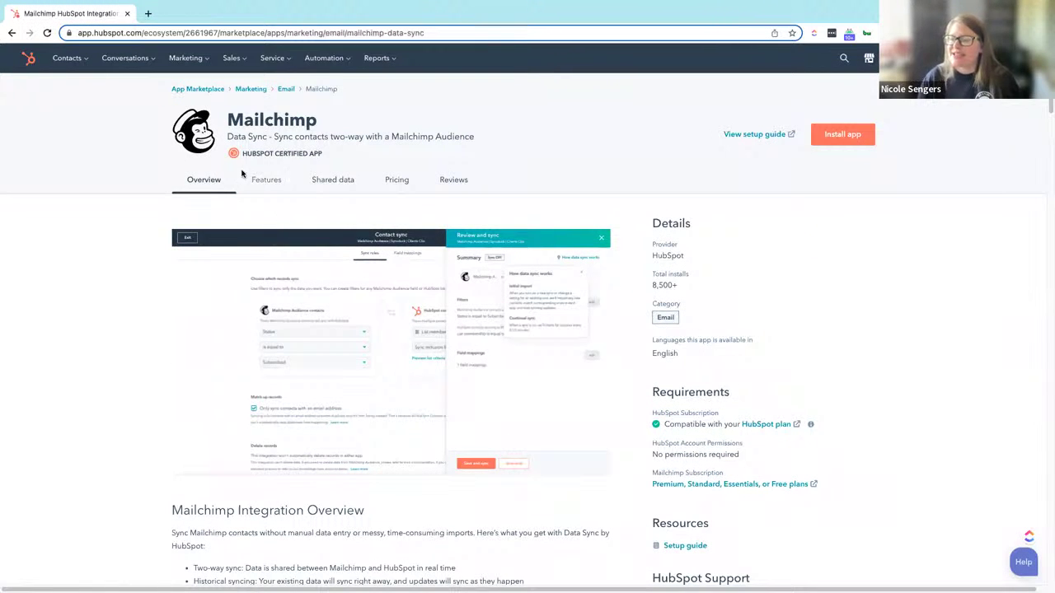
Examine the Mailchimp integration's features and shared data, expanding the default field mappings and the additional fields for custom mappings.
scroll(340, 386, down, 1)
scroll(339, 385, down, 10)
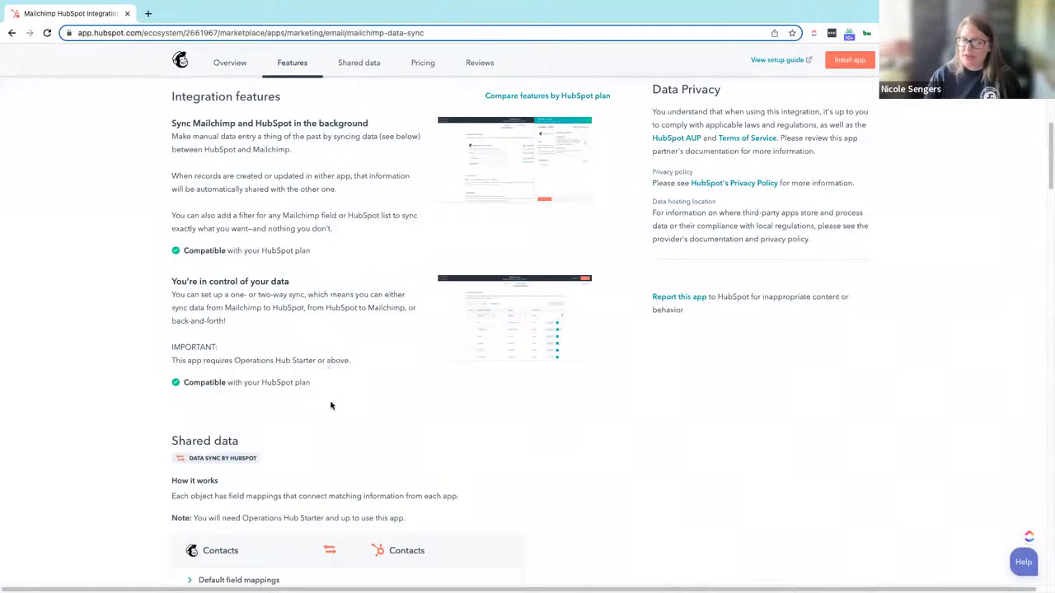
scroll(329, 395, down, 5)
click(247, 364)
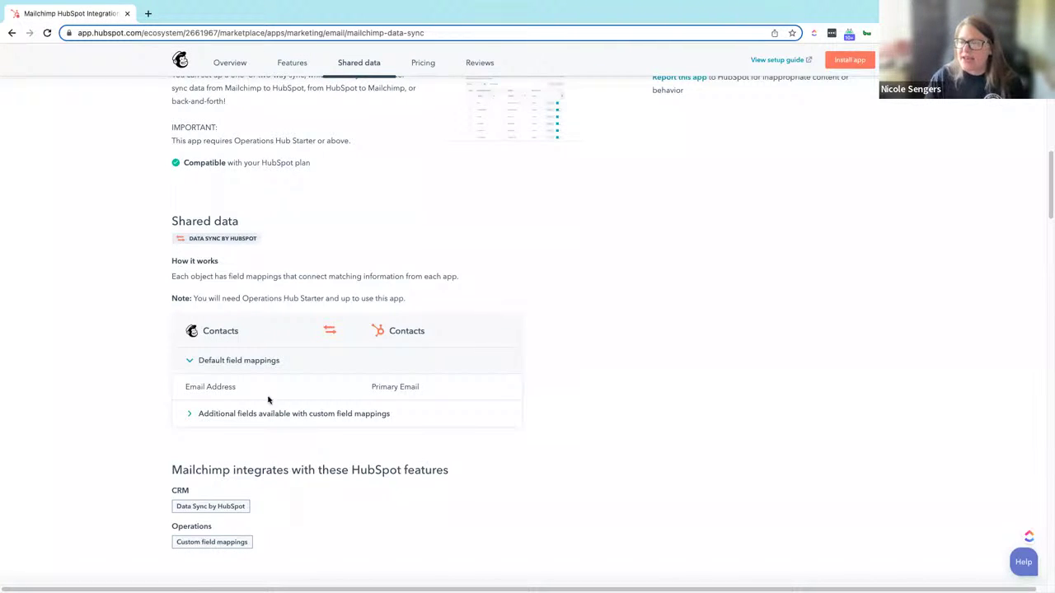
click(347, 416)
scroll(325, 453, down, 2)
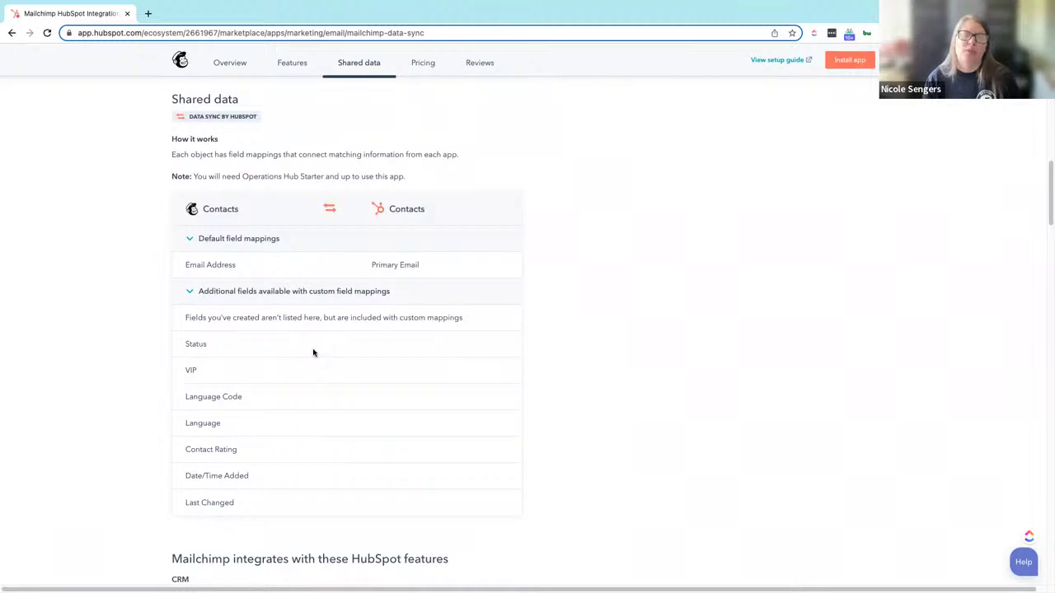
scroll(313, 352, up, 6)
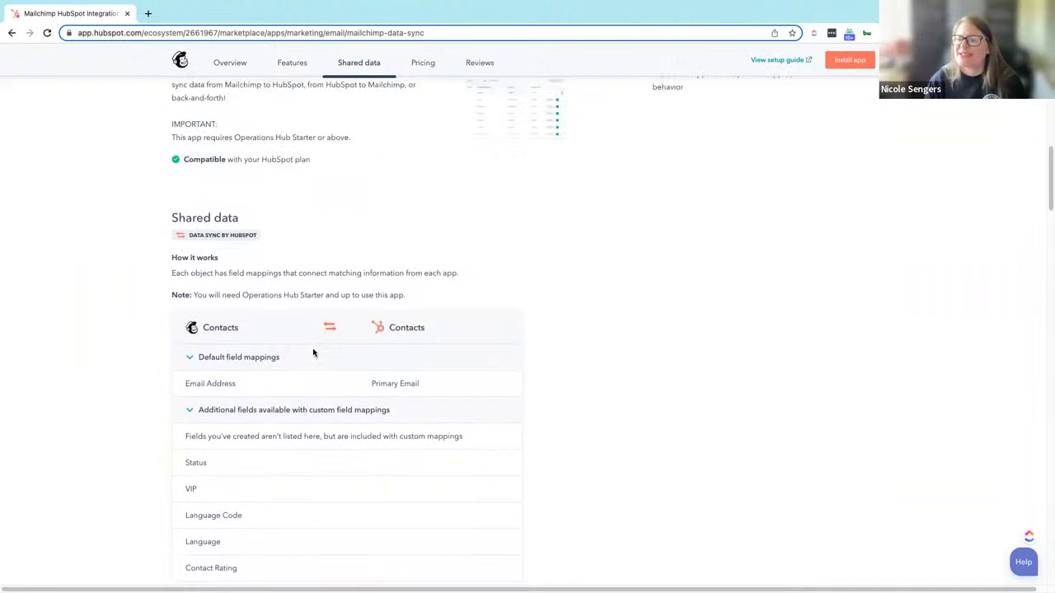
scroll(313, 353, up, 5)
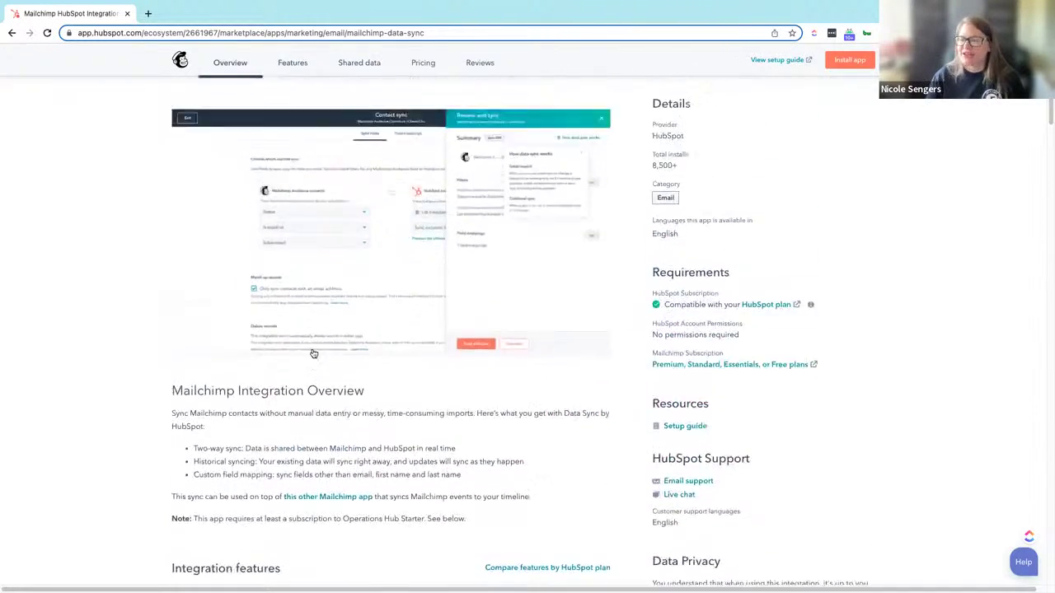